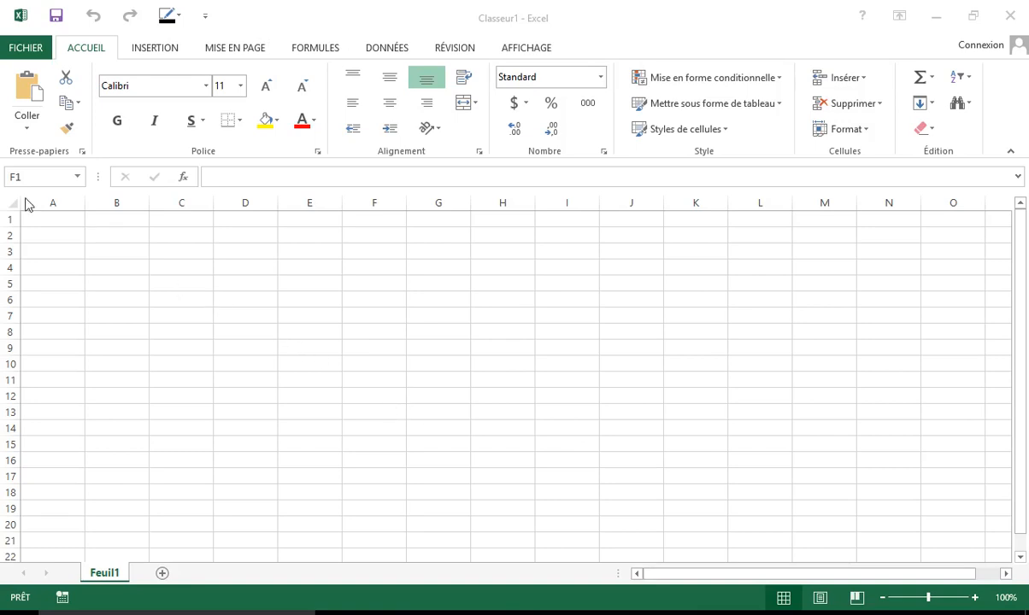
Enter the column headers x in A1 and y in B1.
left_click(64, 222)
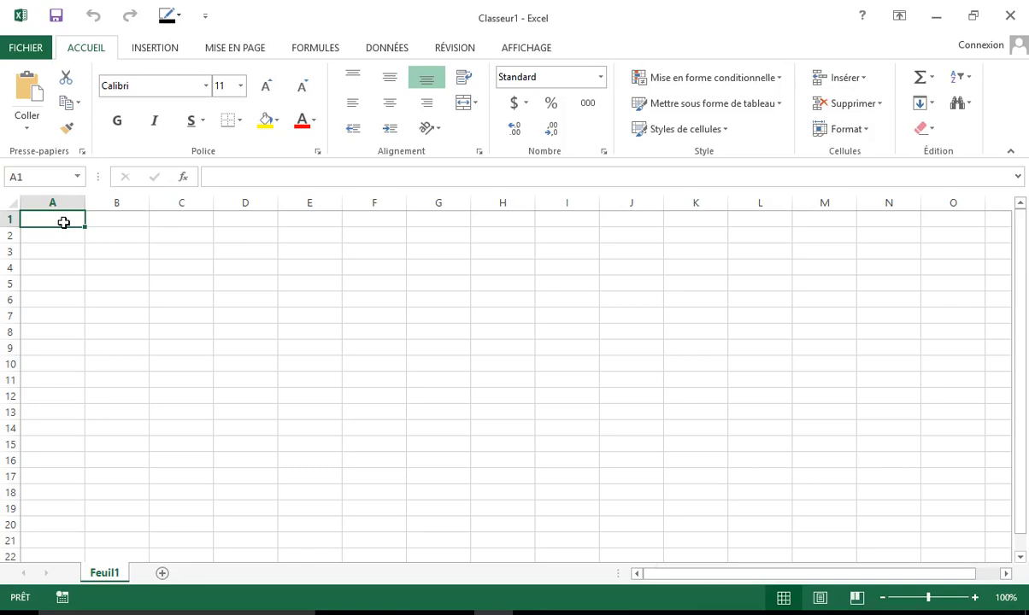
type("x")
key("Tab")
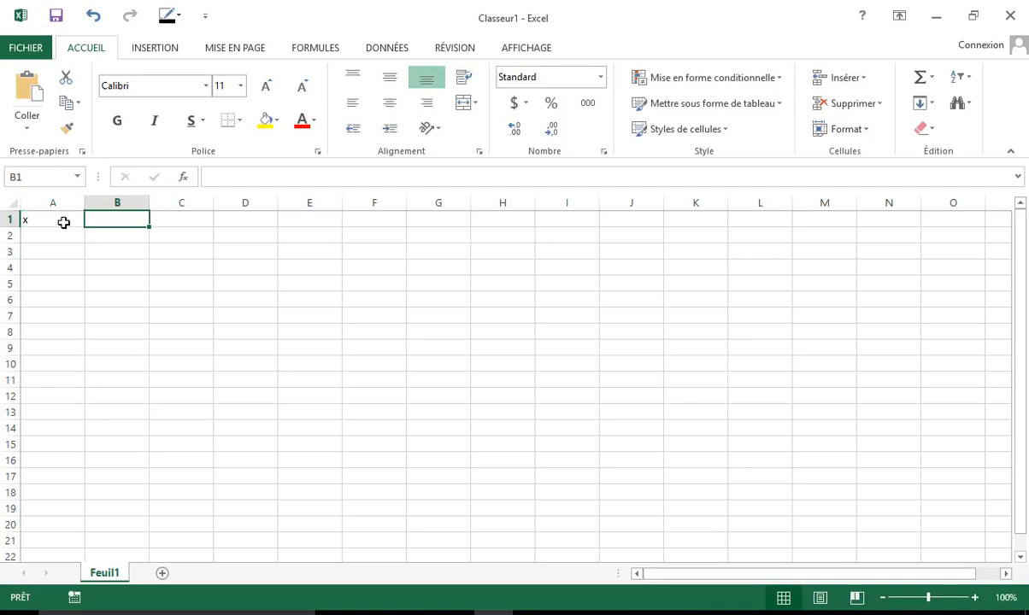
type("y")
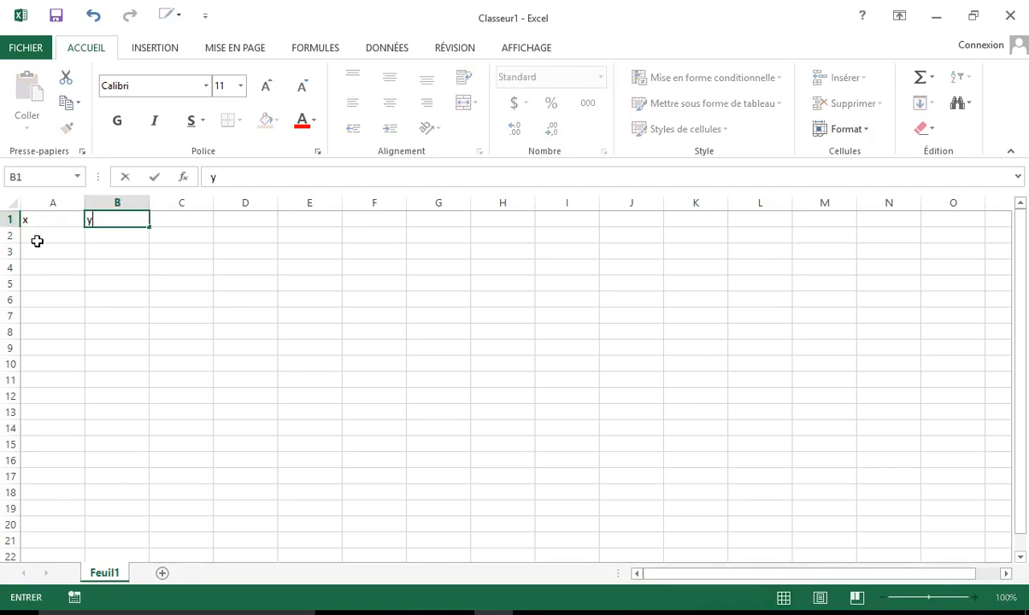
Fill the x column from A2 to A9 with the whole numbers 0 through 7.
left_click(42, 236)
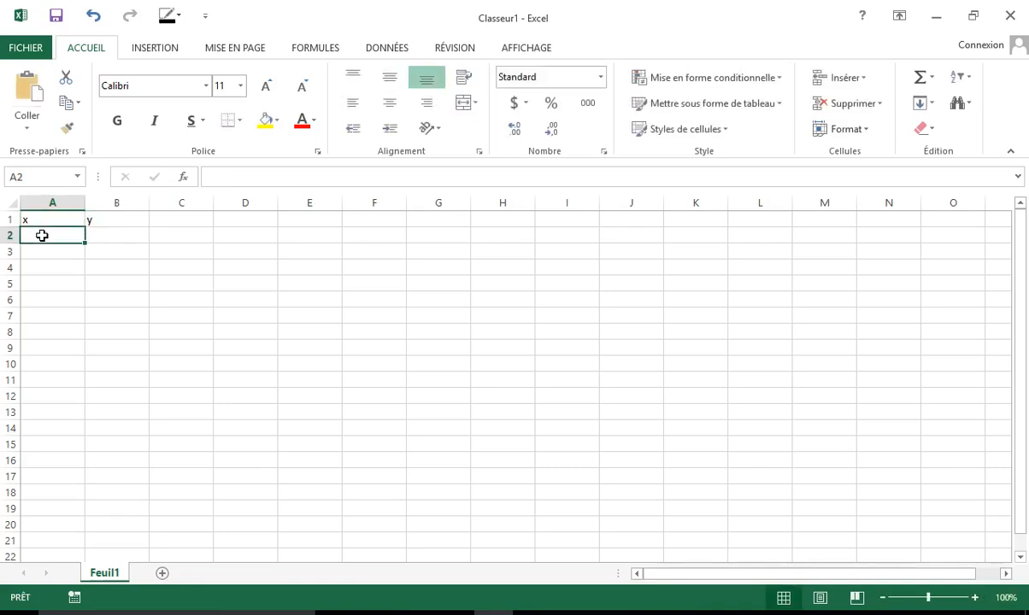
type("0")
key("Return")
type("1")
key("Return")
type("2")
key("Return")
type("3")
key("Return")
type("4")
key("Return")
type("5")
key("Return")
type("6")
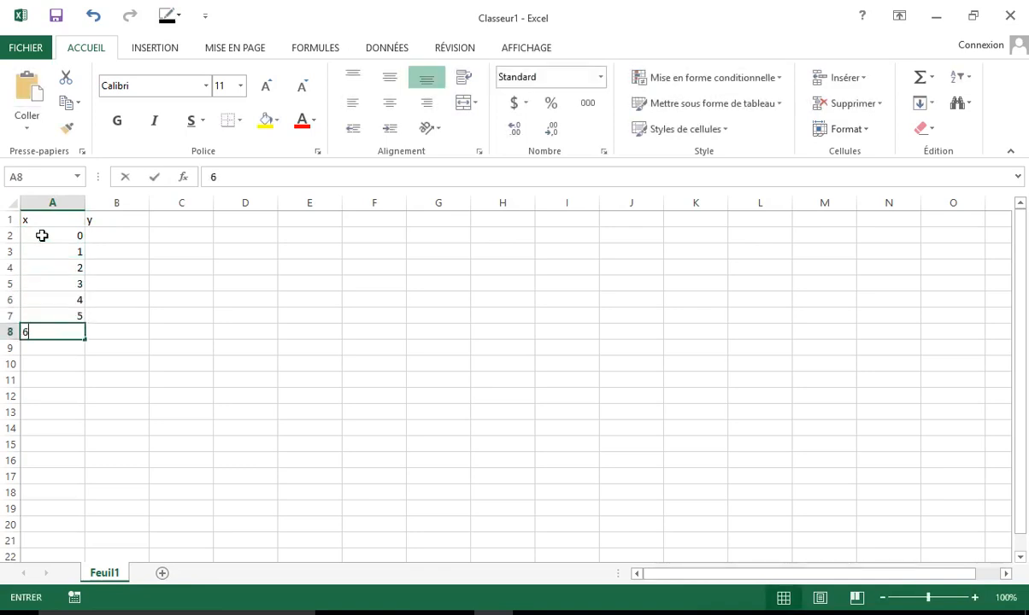
key("Return")
type("7")
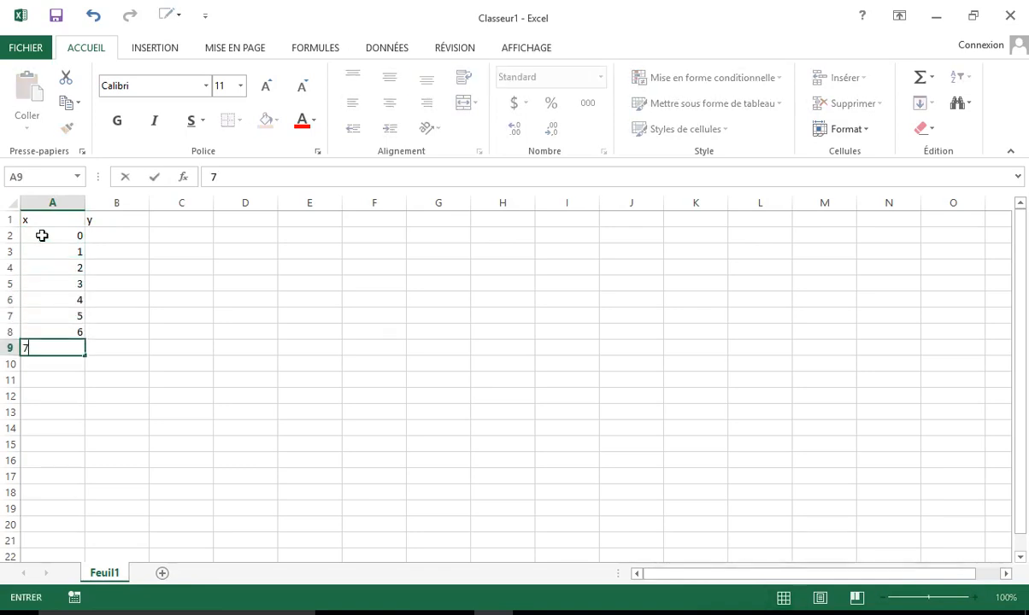
Enter the y values 0, 2, 4, 6, 9, 11, 12 and 14 in B2 through B9.
left_click(116, 237)
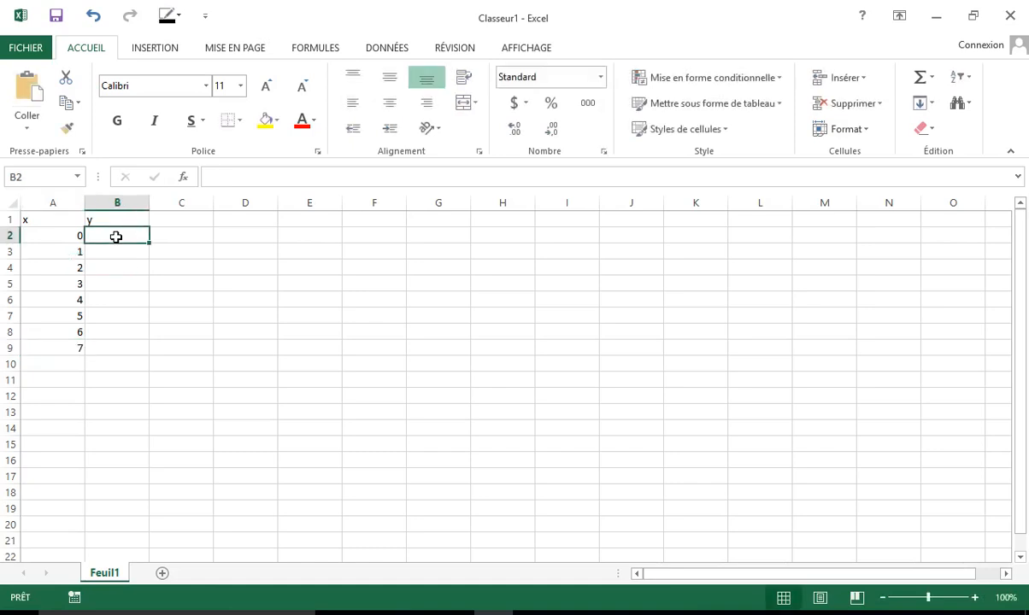
type("0")
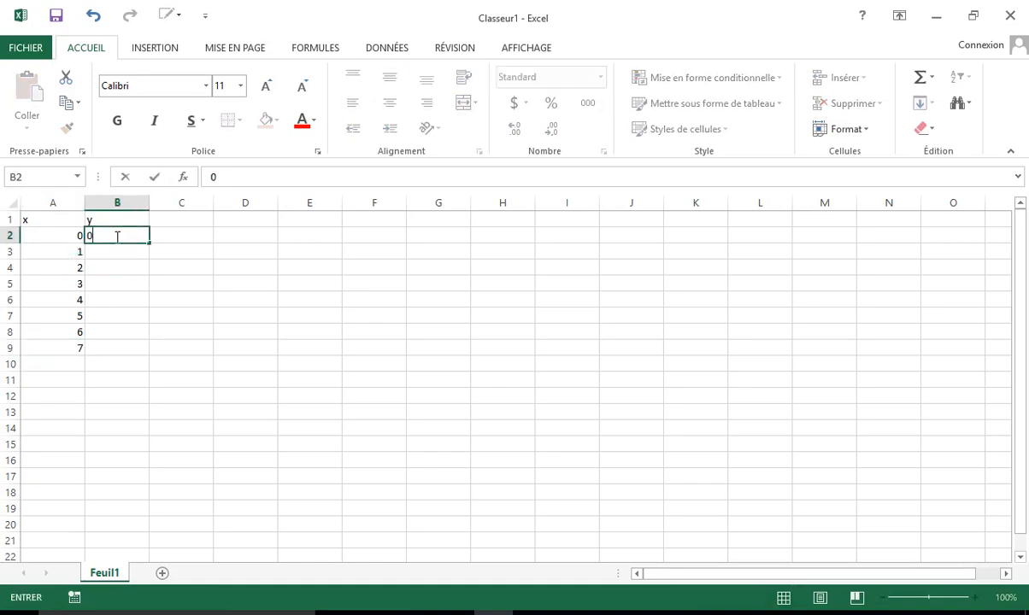
key("Return")
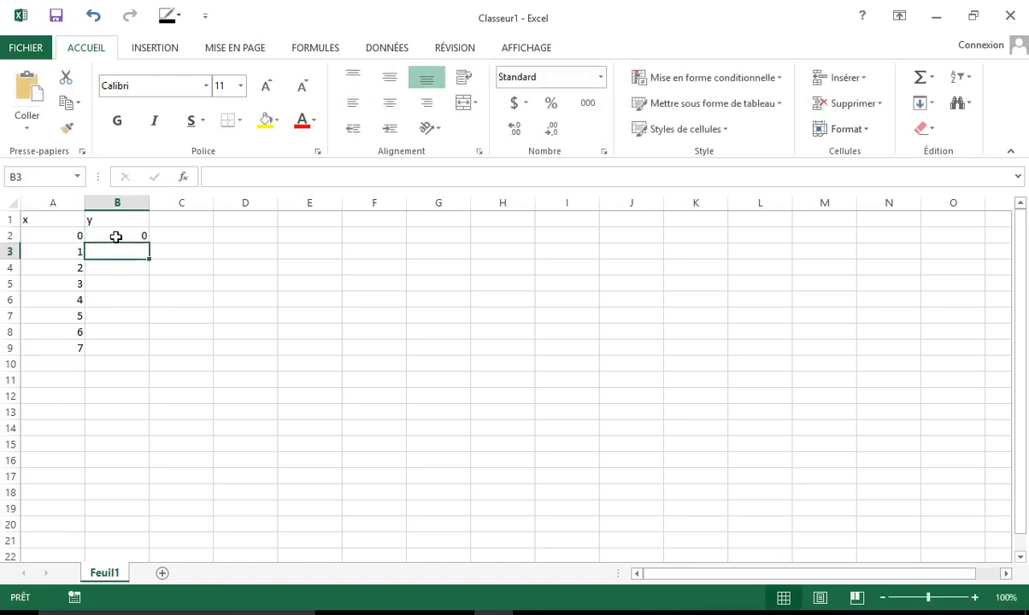
type("2")
key("Return")
type("4")
key("Return")
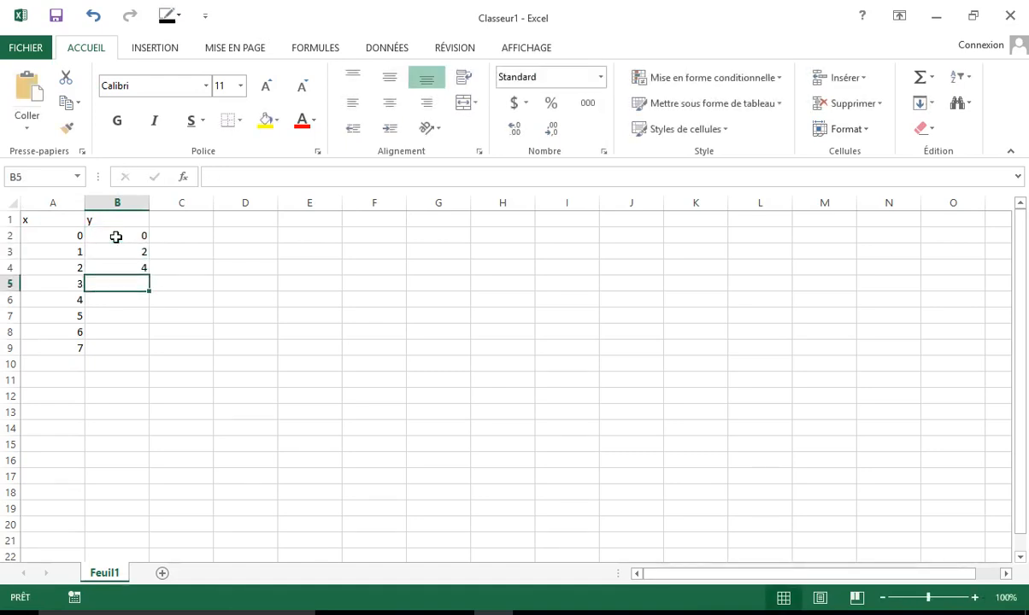
type("6")
key("Return")
type("9")
key("Return")
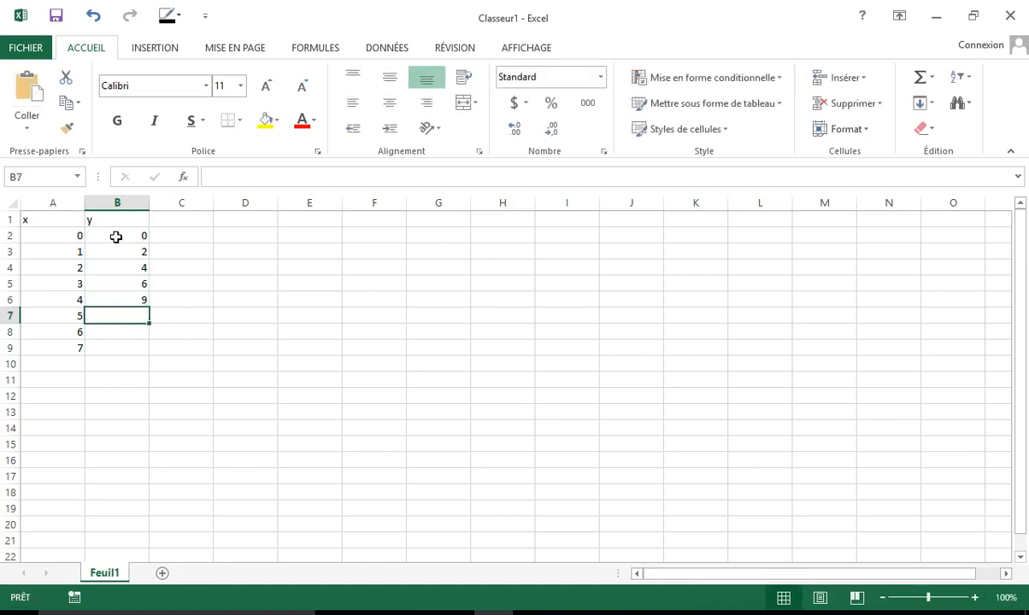
type("11")
key("Return")
type("12")
key("Return")
type("14")
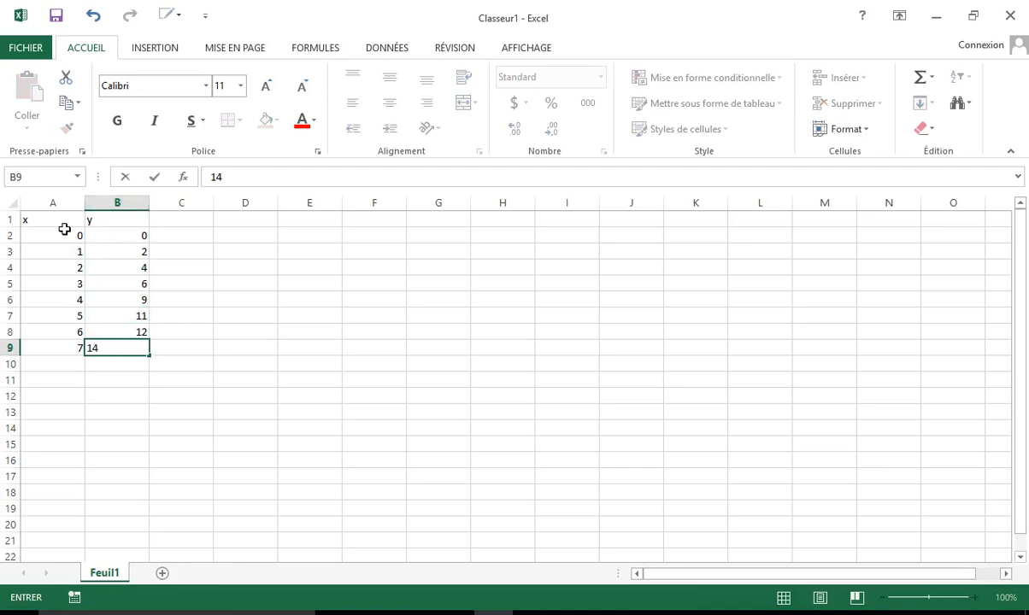
Insert a markers-only scatter chart from A2:B9 and stretch its height to span about rows 2 to 21.
left_click_drag(64, 232, 137, 347)
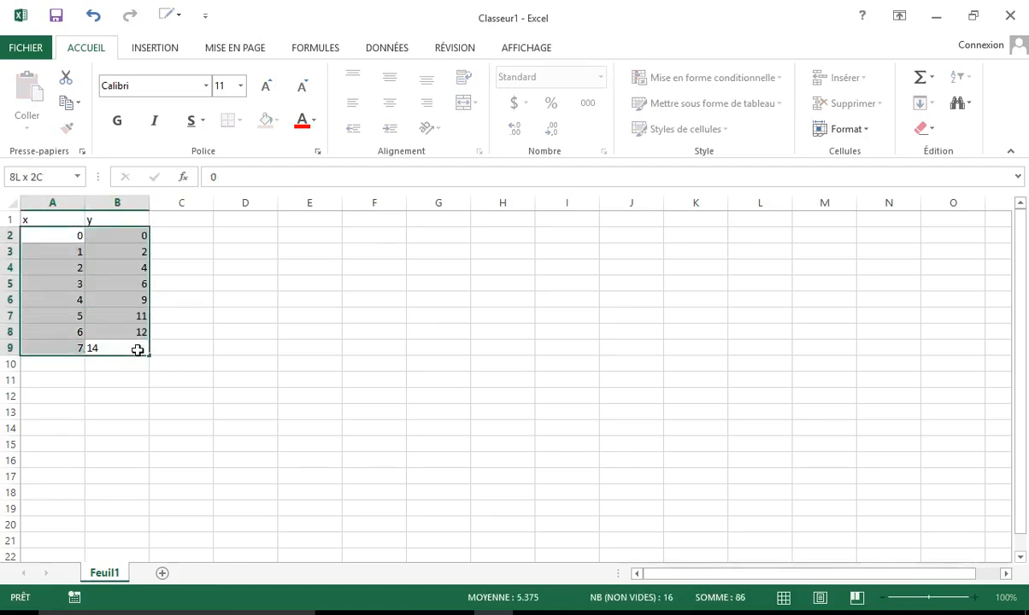
left_click(180, 47)
left_click(460, 128)
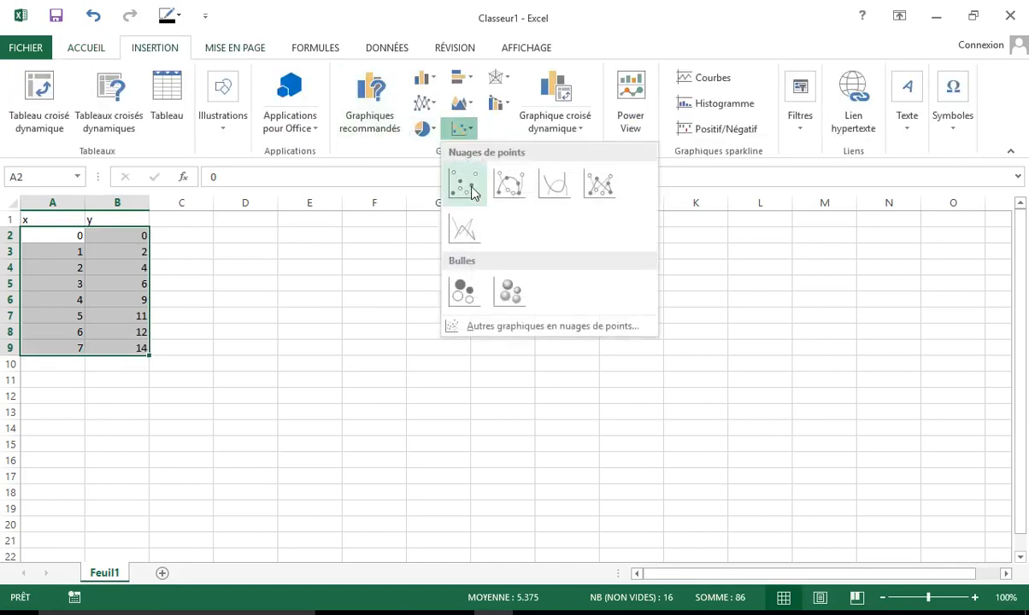
left_click(464, 186)
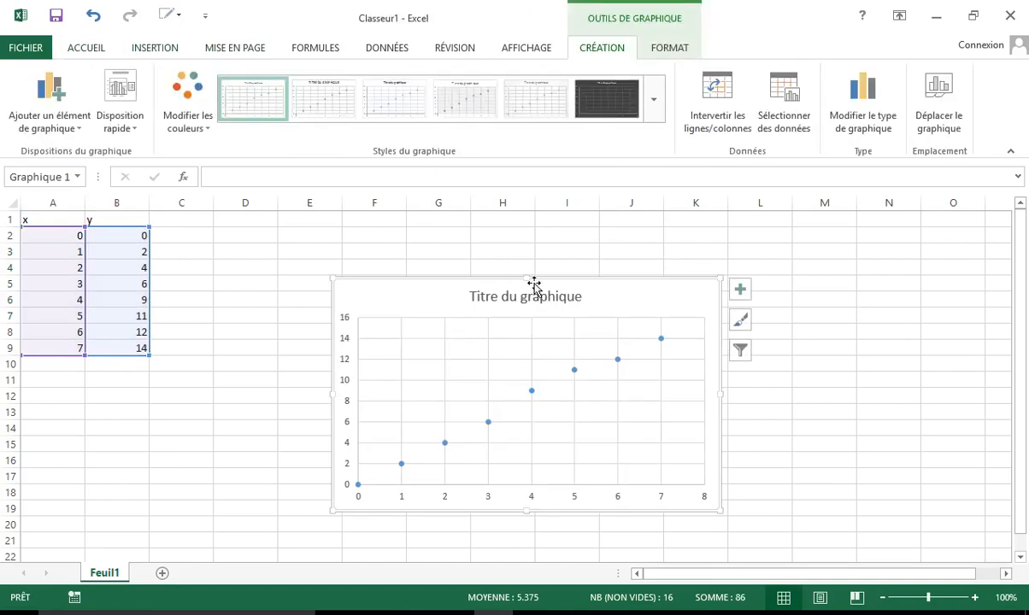
left_click_drag(530, 282, 524, 227)
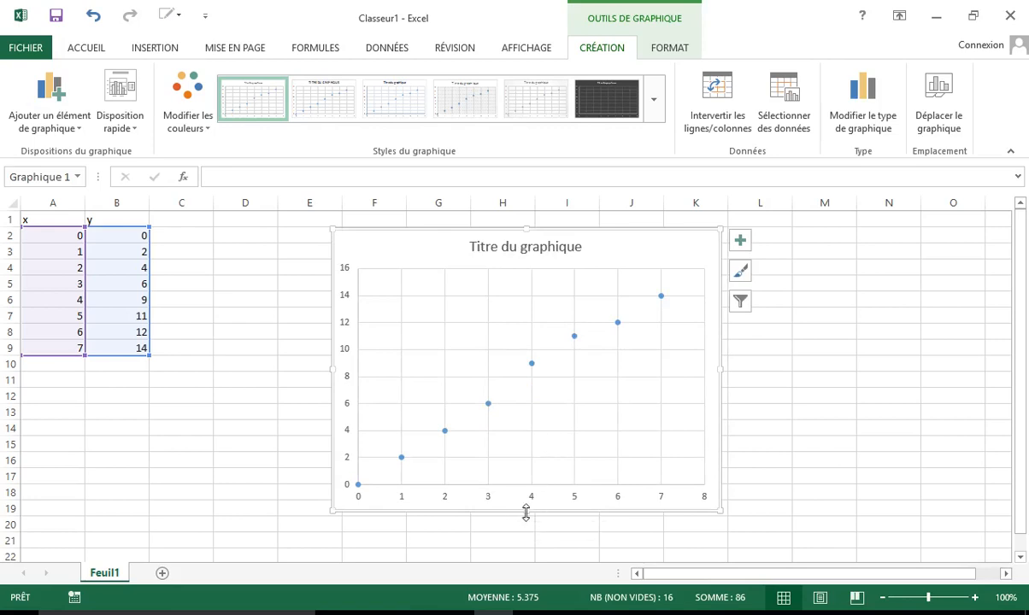
left_click_drag(526, 512, 531, 543)
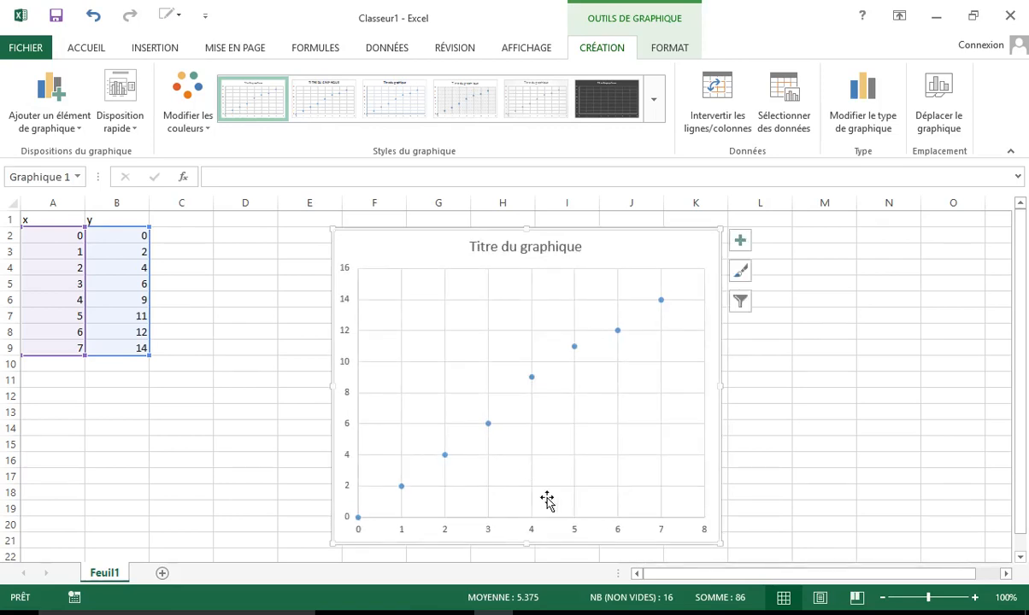
Add a trendline and axis titles to the scatter chart.
left_click(740, 244)
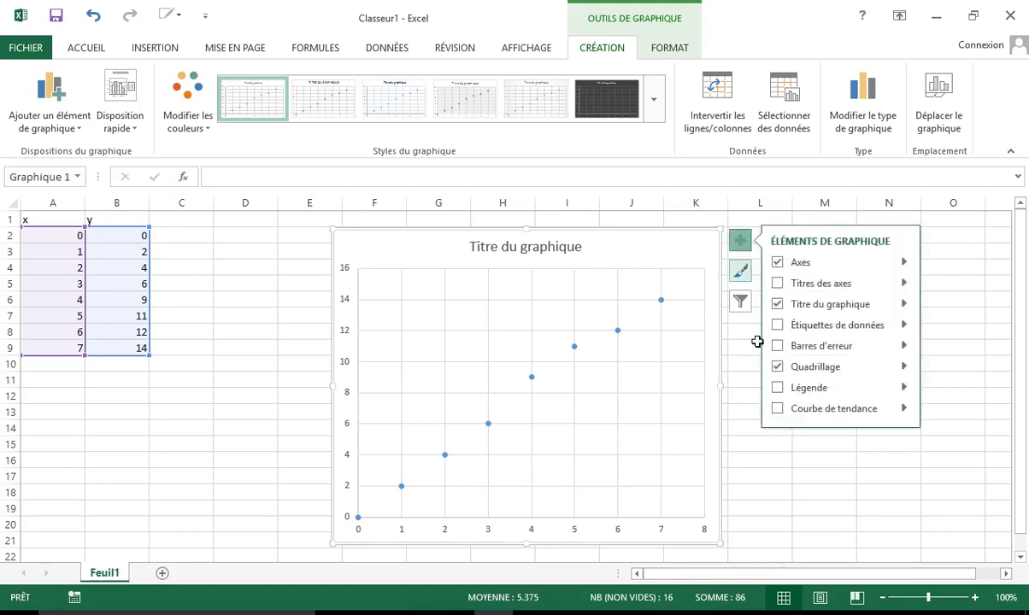
left_click(848, 411)
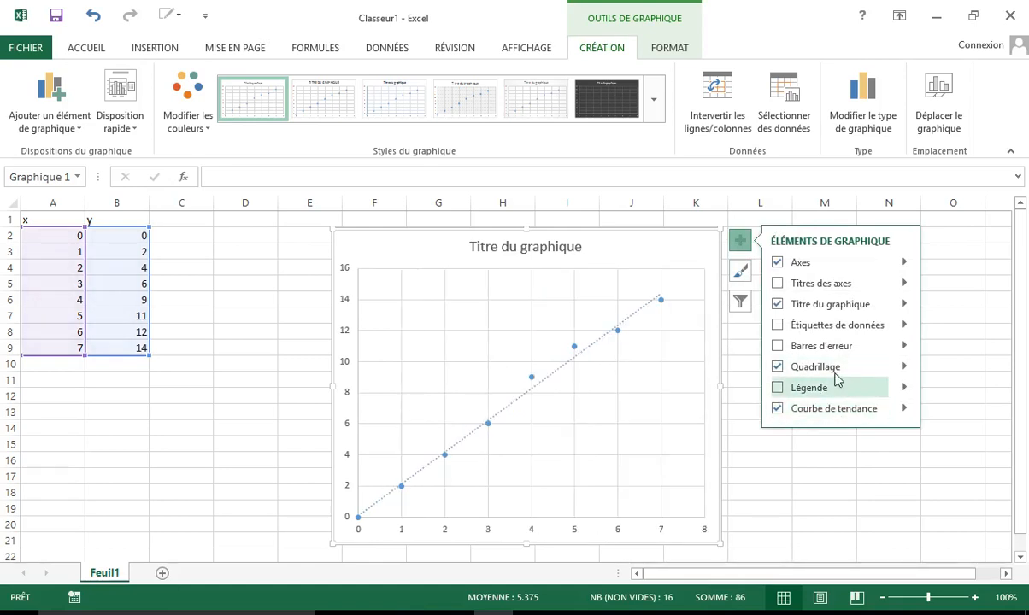
left_click(784, 289)
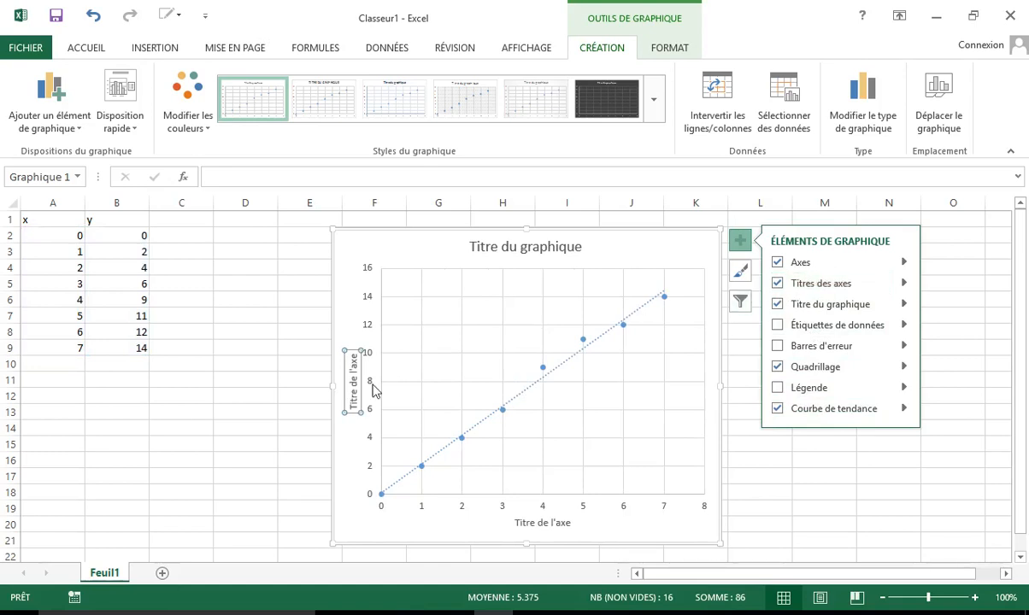
Replace the vertical axis title text with "distance".
double_click(349, 372)
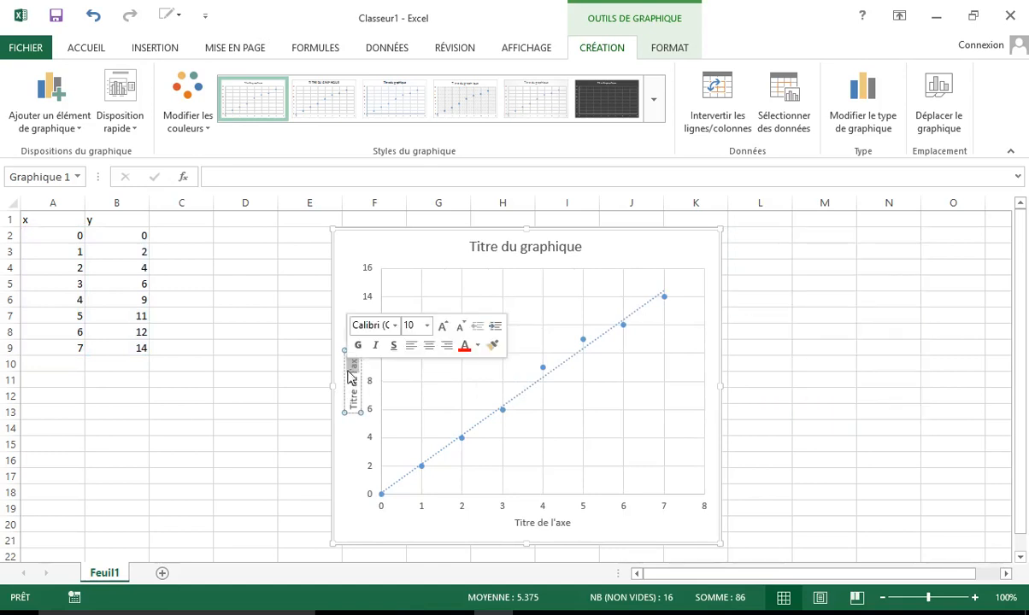
key("BackSpace")
key("BackSpace")
key("BackSpace")
key("BackSpace")
key("BackSpace")
key("BackSpace")
key("BackSpace")
key("BackSpace")
key("BackSpace")
key("BackSpace")
key("BackSpace")
key("BackSpace")
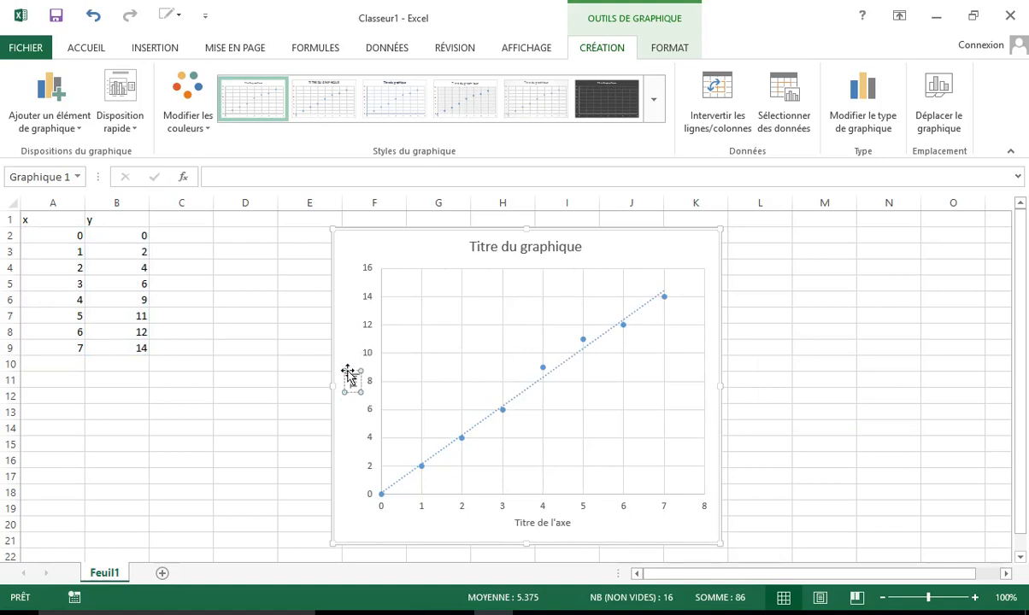
type("distance")
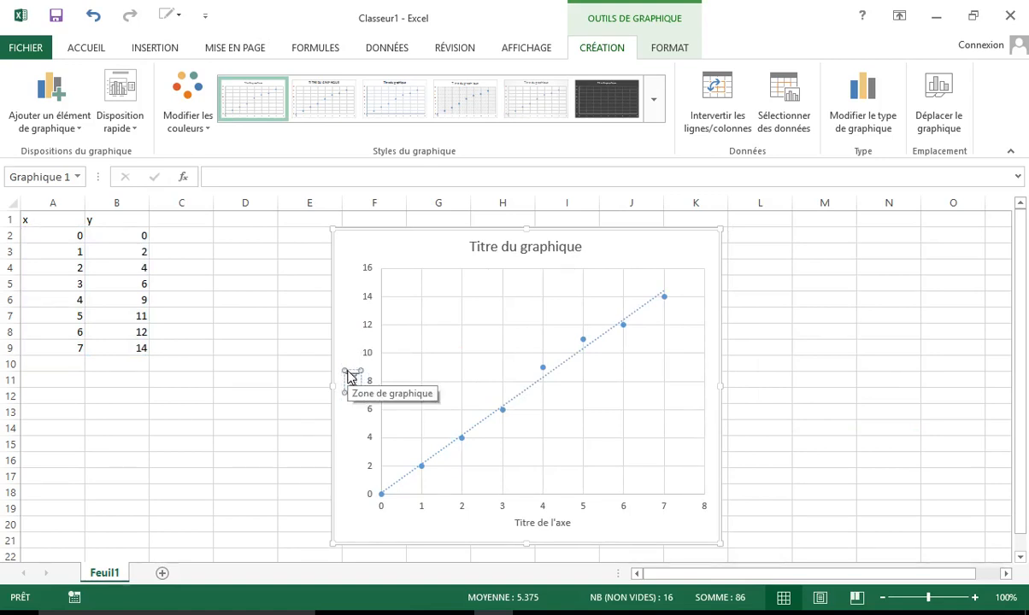
Replace the horizontal axis title text with "time" and reselect the whole chart.
left_click(530, 528)
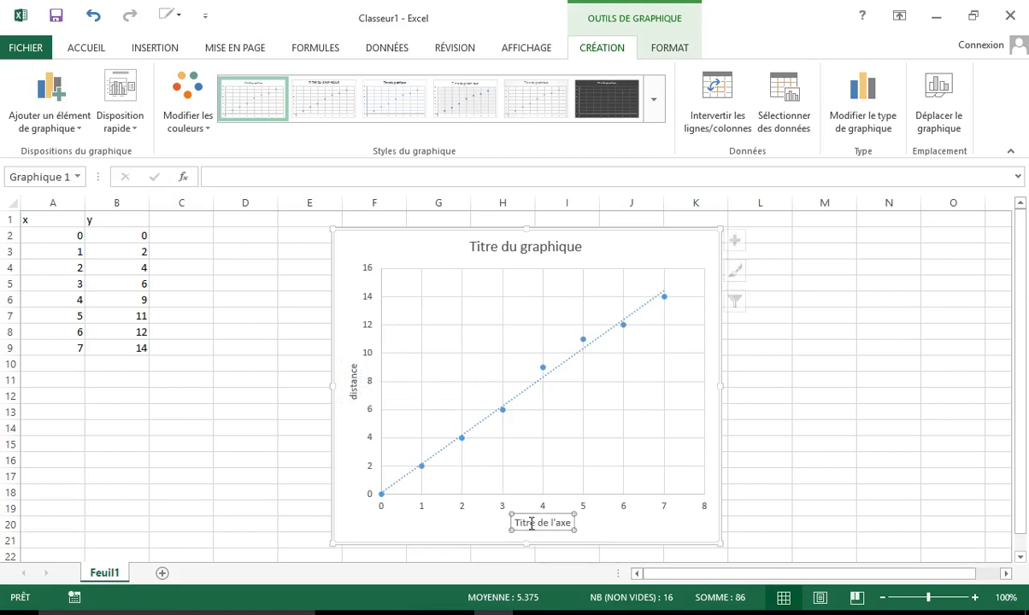
triple_click(530, 527)
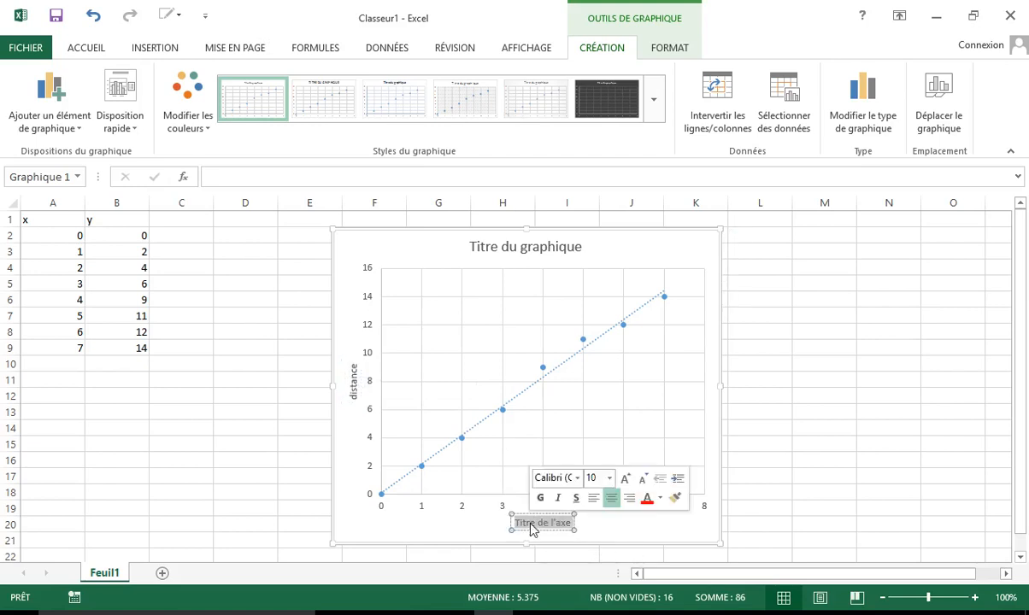
type("time")
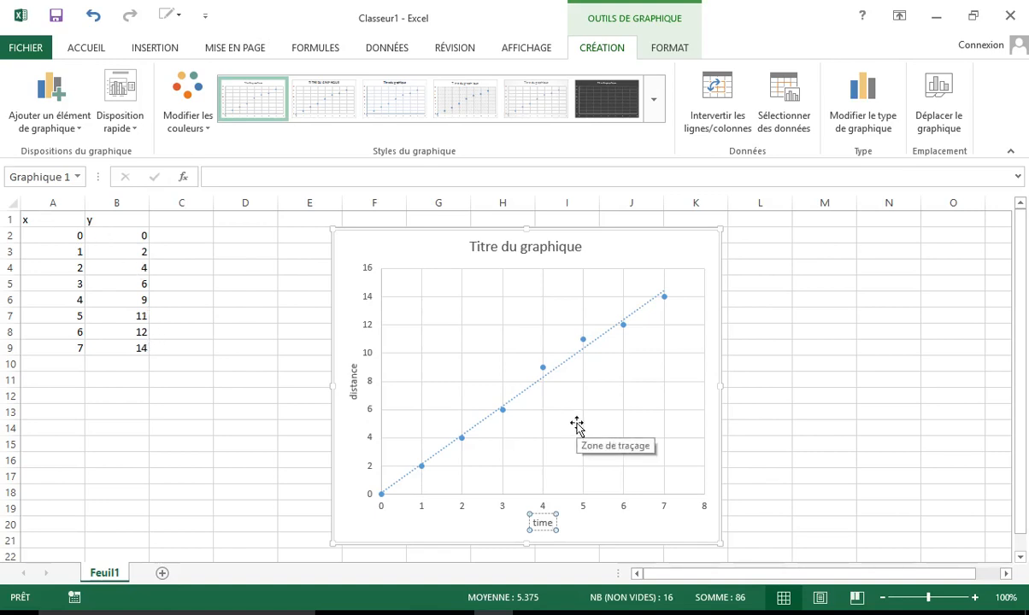
left_click(710, 250)
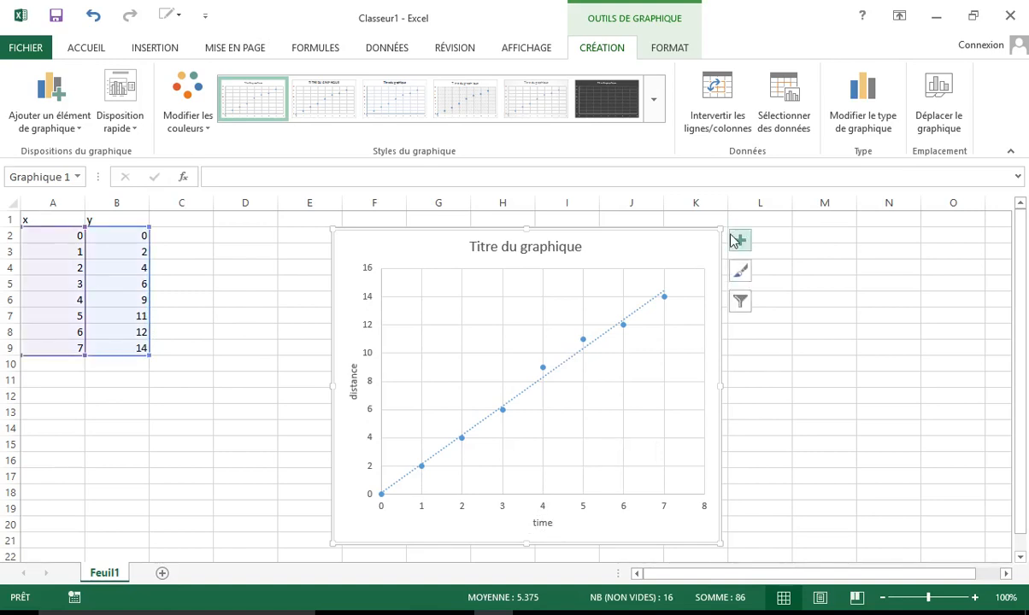
Apply chart Style 3, with the bold title and solid trendline, to the scatter chart.
left_click(739, 272)
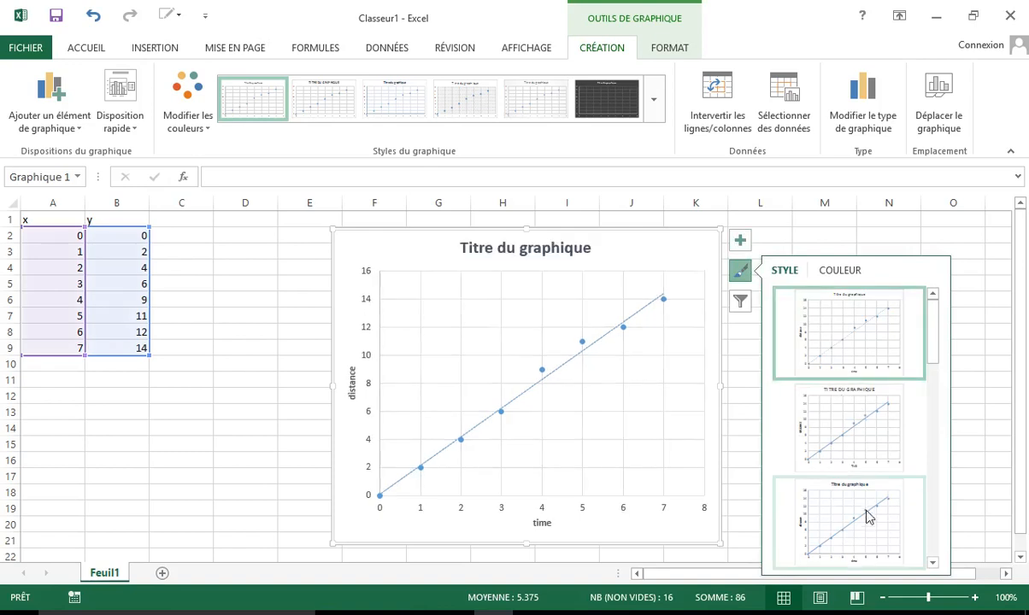
left_click(867, 513)
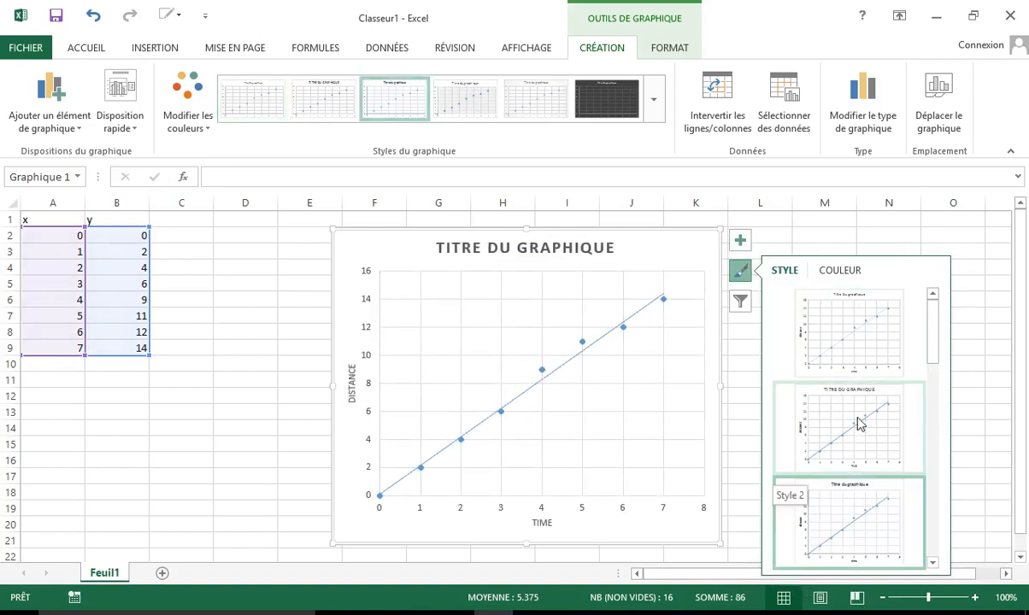
left_click(830, 524)
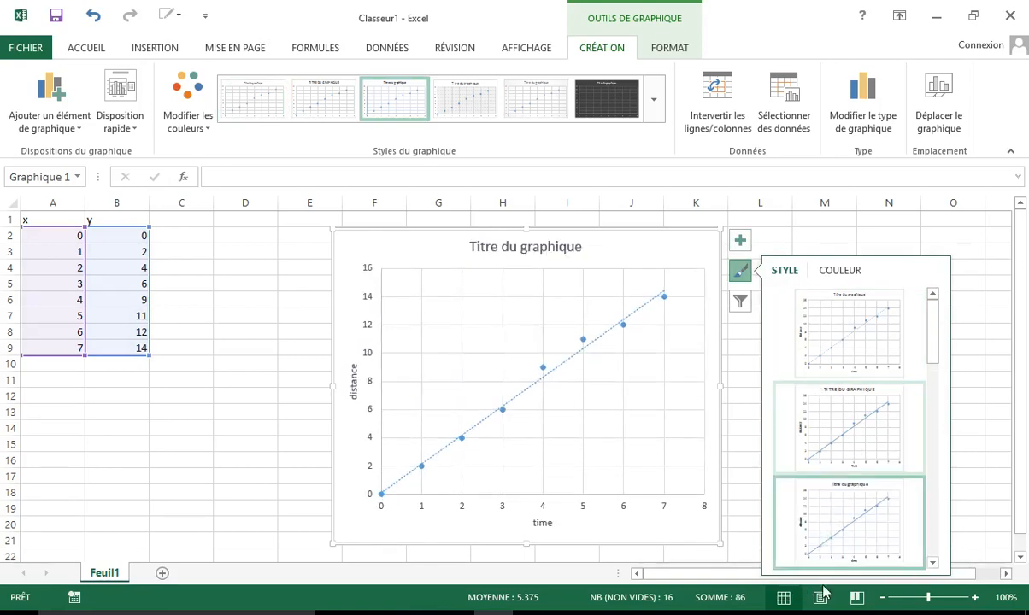
Recolour the chart with the grey palette row that contains a black swatch.
left_click(837, 271)
scroll(816, 437, "down", 3)
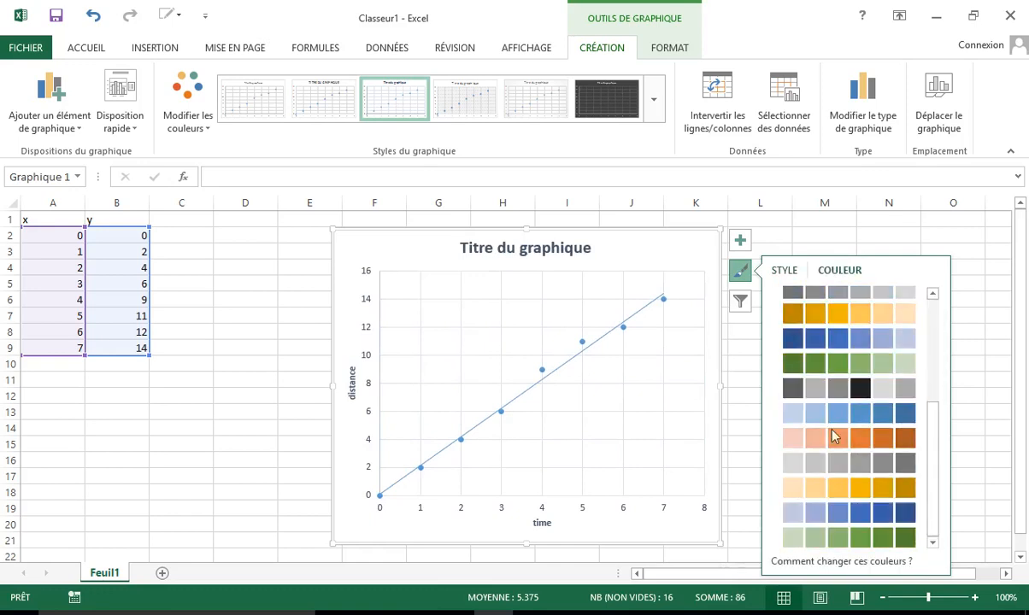
left_click(860, 393)
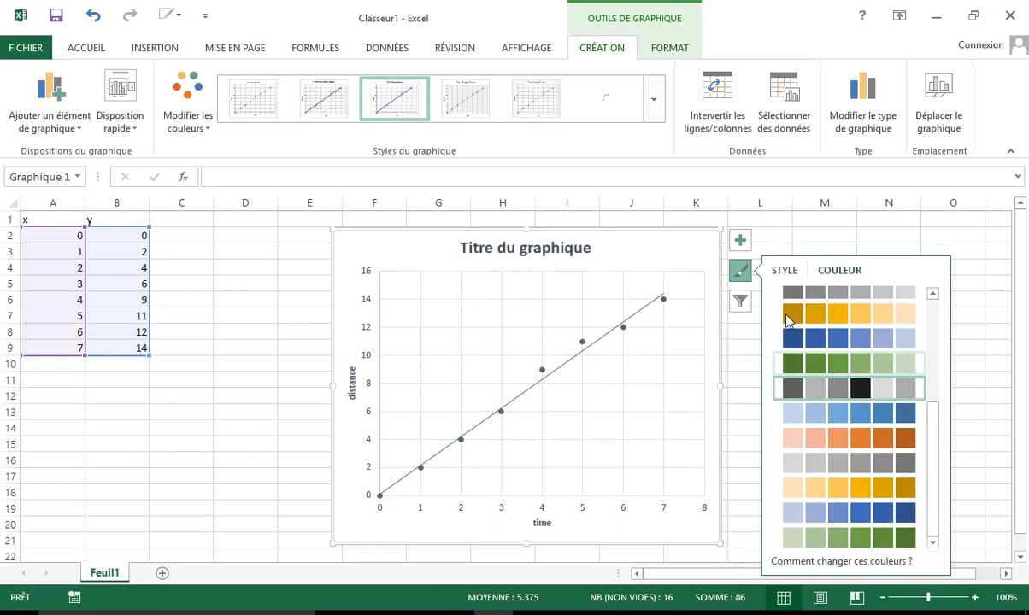
left_click(739, 271)
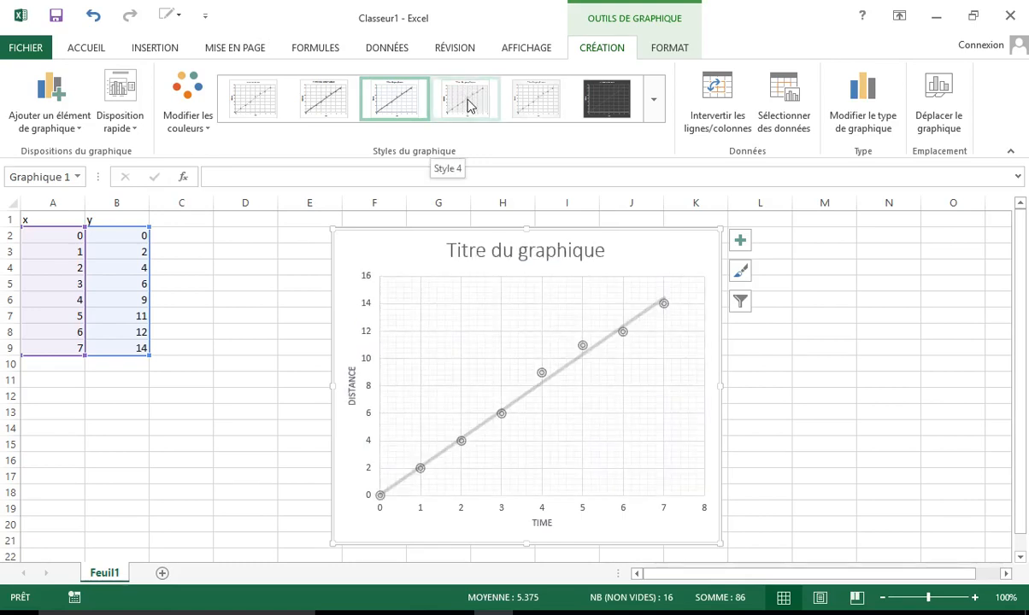
Apply chart Style 4, with the dense minor gridlines and thick trendline, to the scatter chart.
left_click(468, 103)
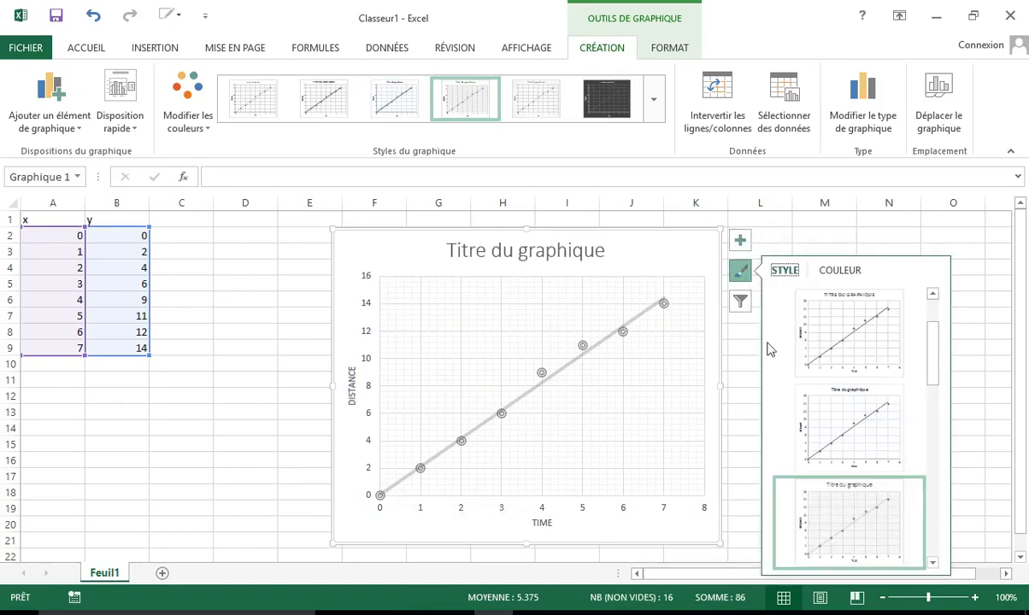
left_click(740, 273)
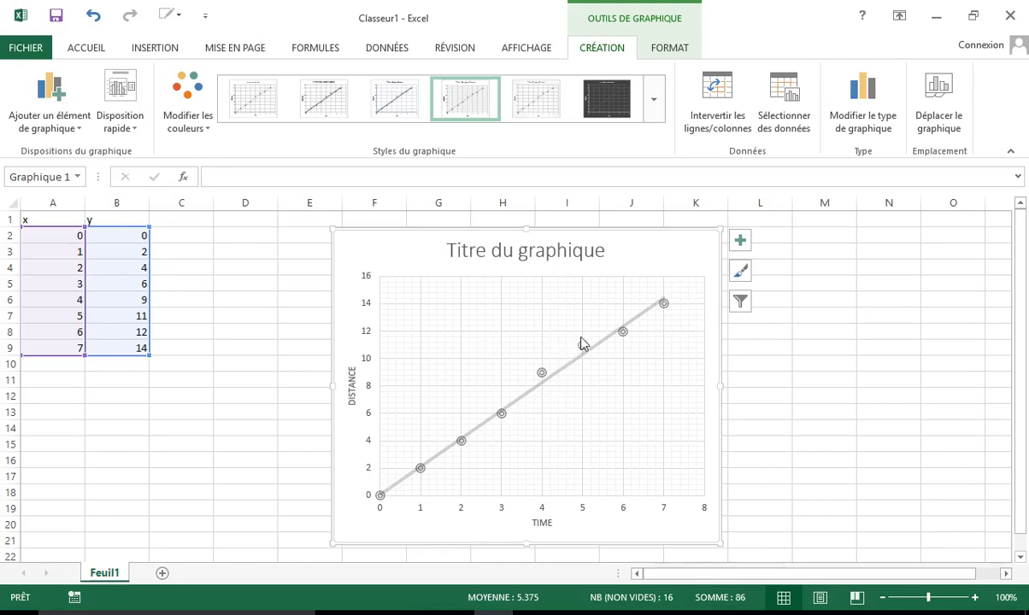
right_click(704, 243)
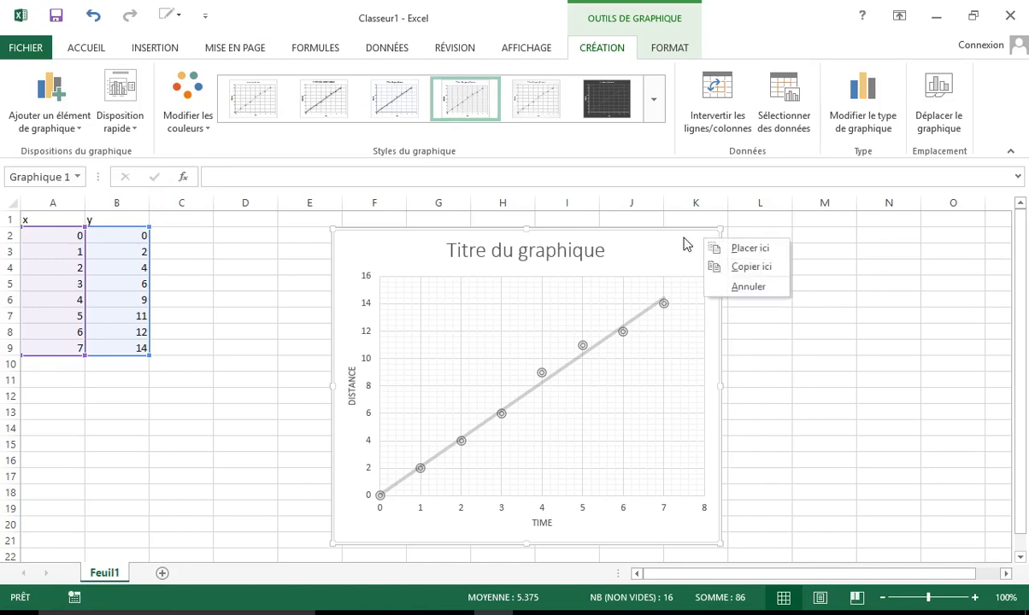
left_click(683, 238)
right_click(684, 240)
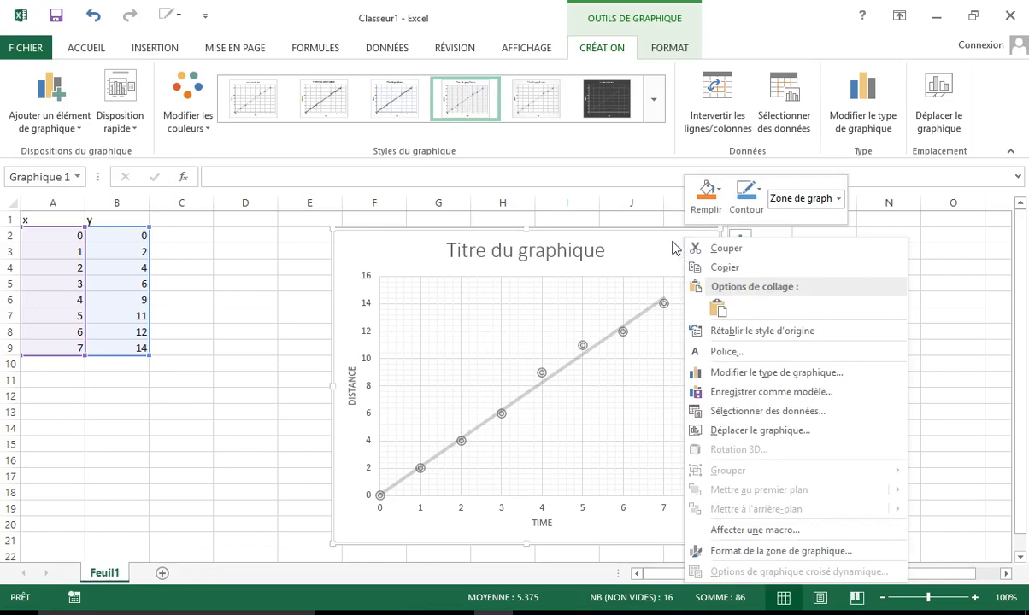
left_click(673, 248)
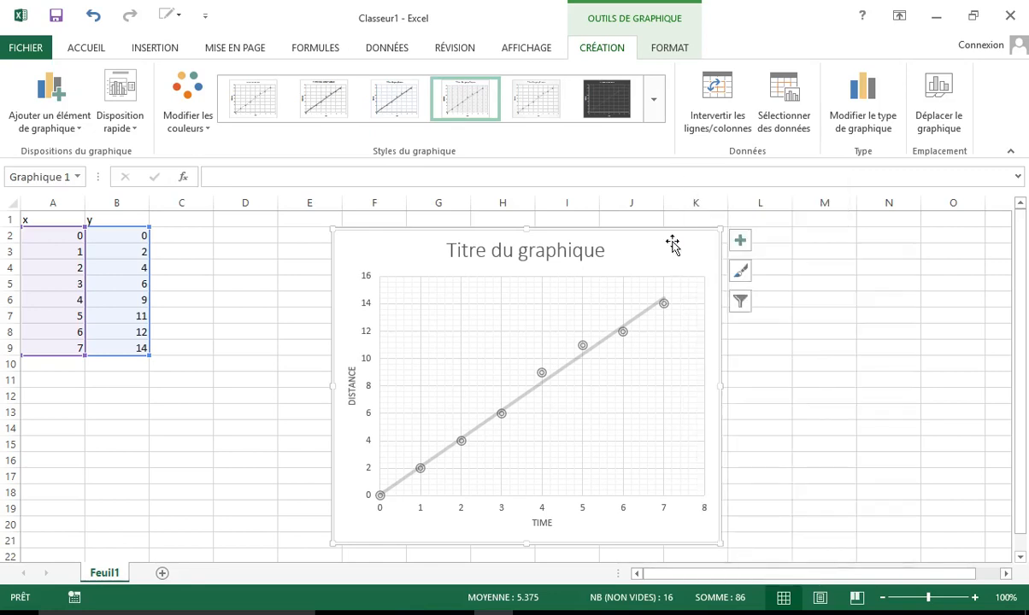
Add a linear trendline to the plotted data series and display its equation on the chart.
right_click(665, 305)
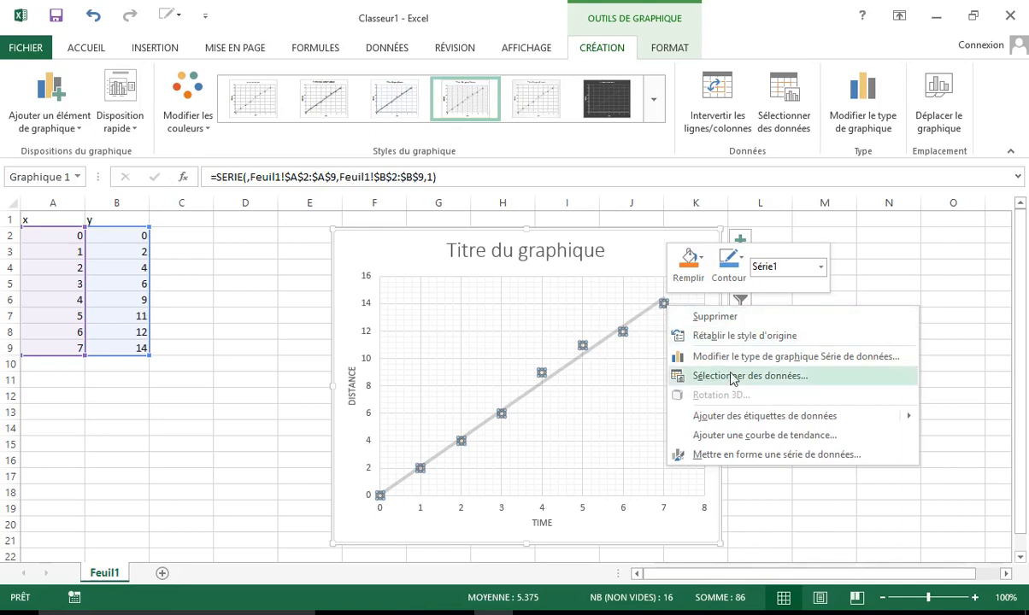
left_click(740, 436)
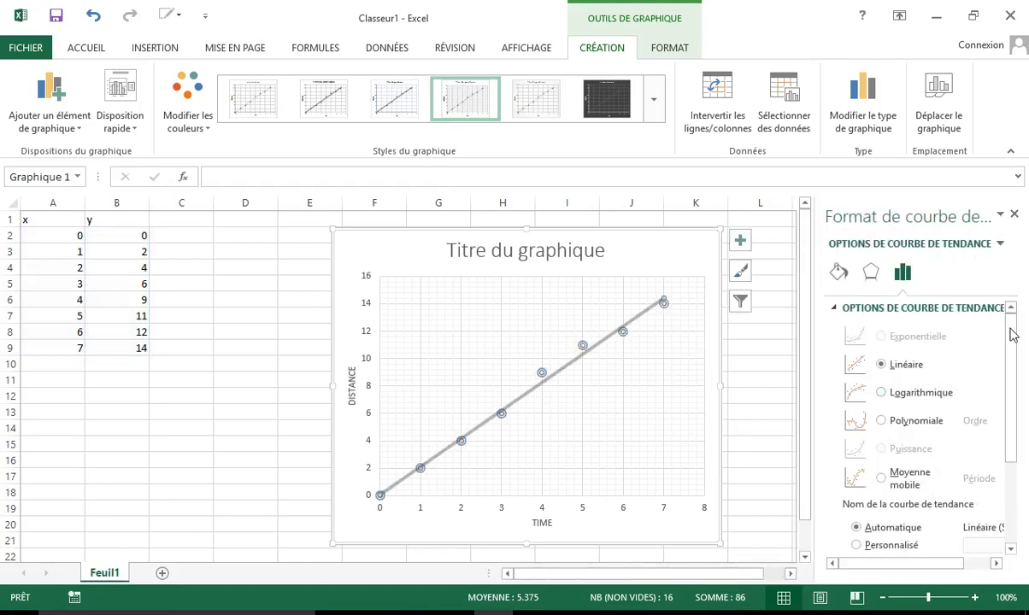
left_click_drag(1006, 336, 1011, 444)
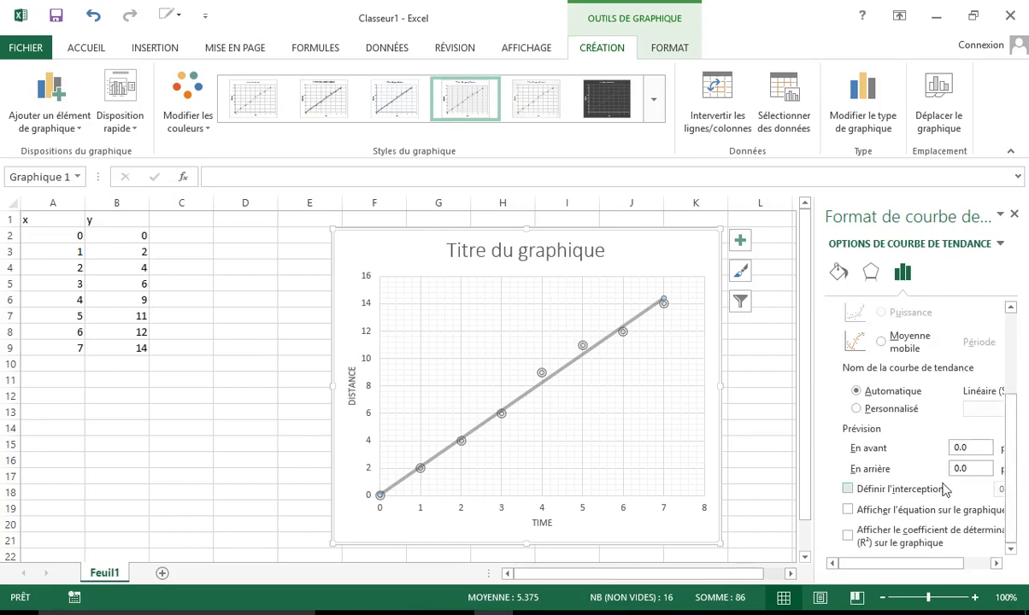
left_click(848, 511)
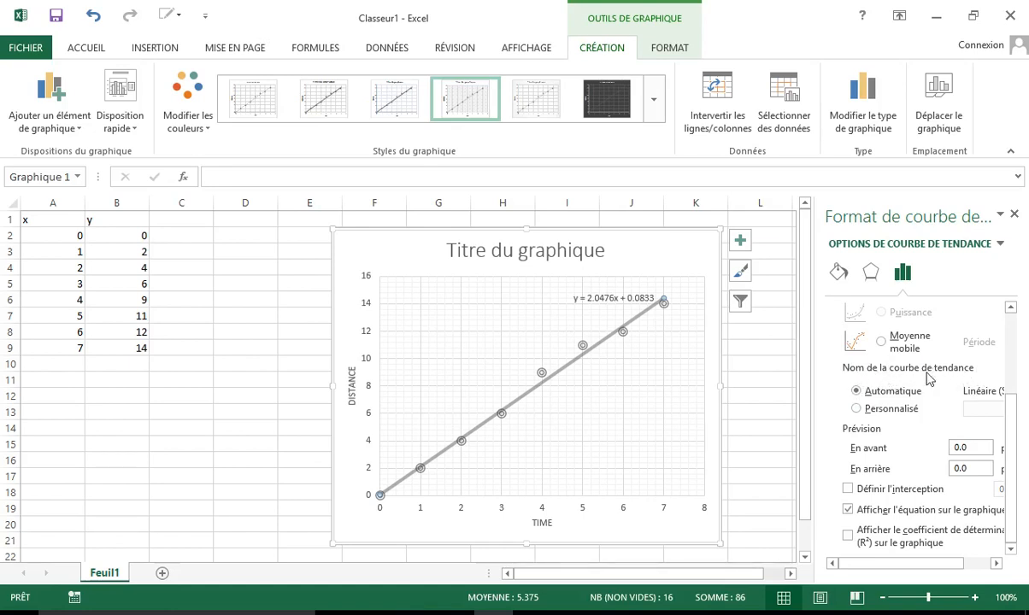
Choose a custom trendline name and set the forecast to 0.4 periods both forward and backward.
left_click(857, 409)
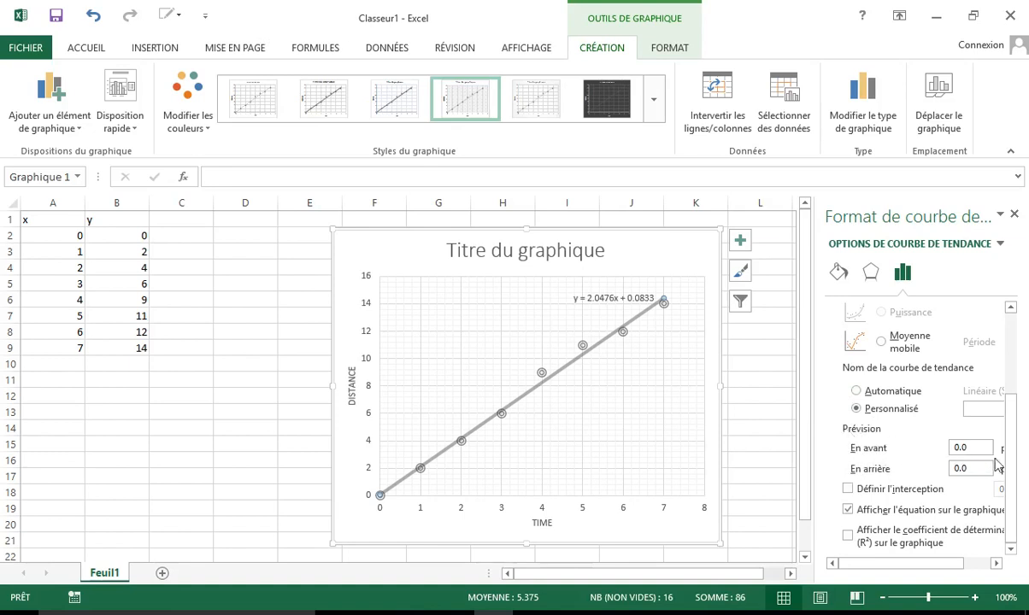
left_click_drag(925, 563, 953, 563)
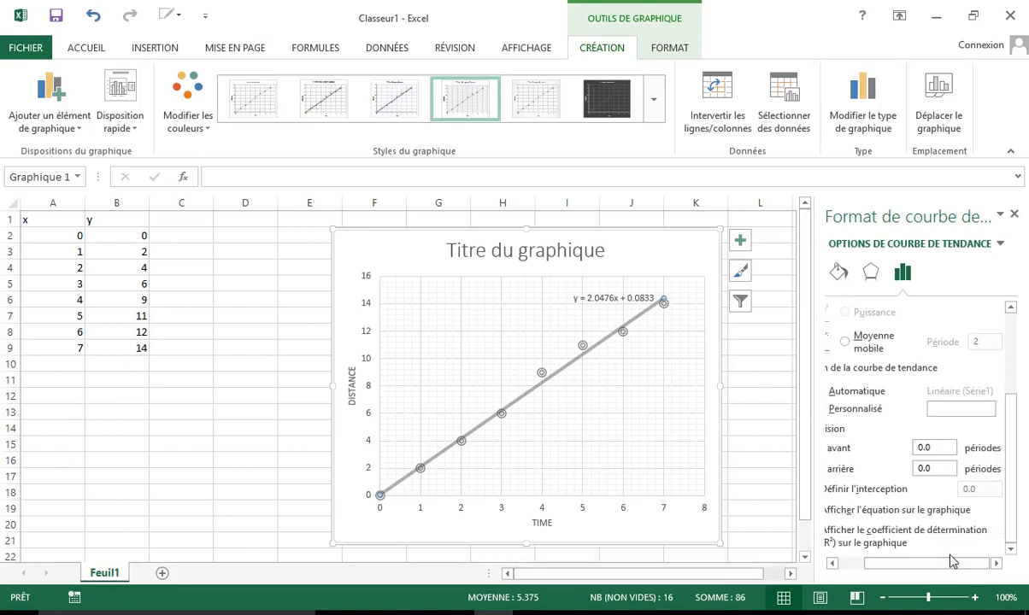
left_click(936, 451)
left_click(942, 465)
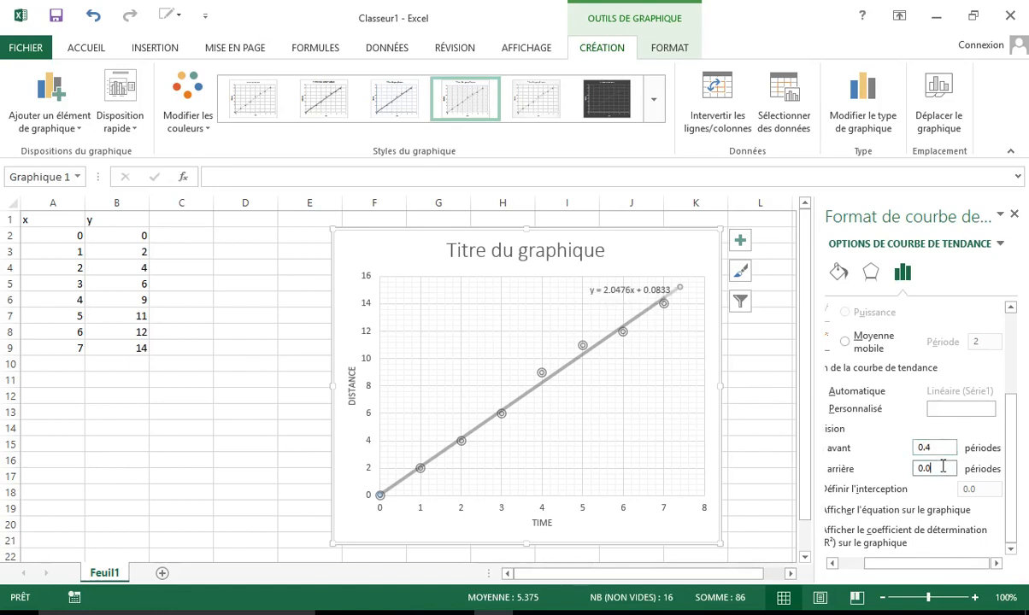
left_click(959, 411)
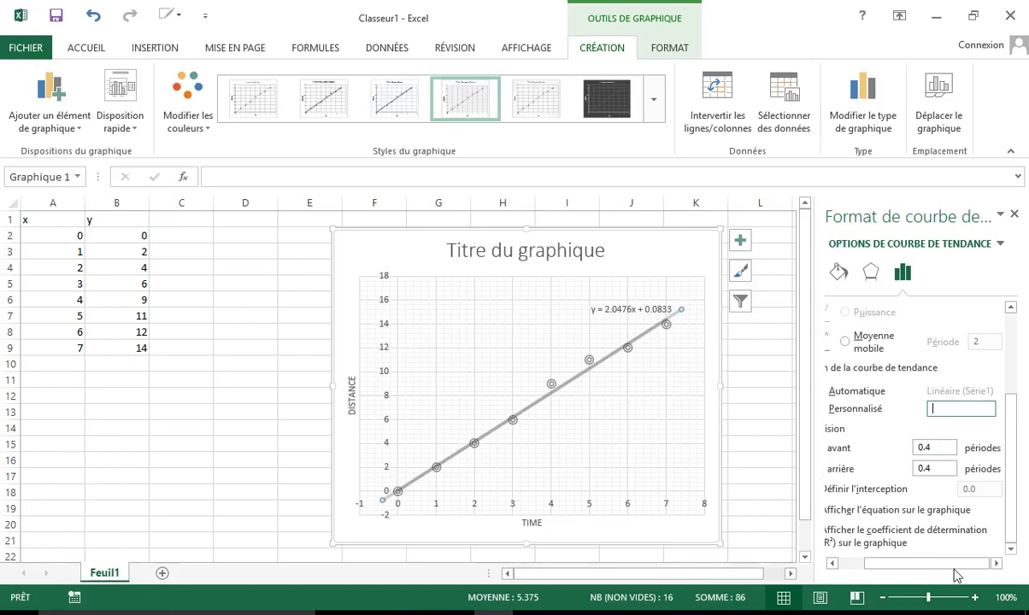
Set the trendline's intercept to 0.02 and close its formatting options.
left_click_drag(935, 569, 920, 569)
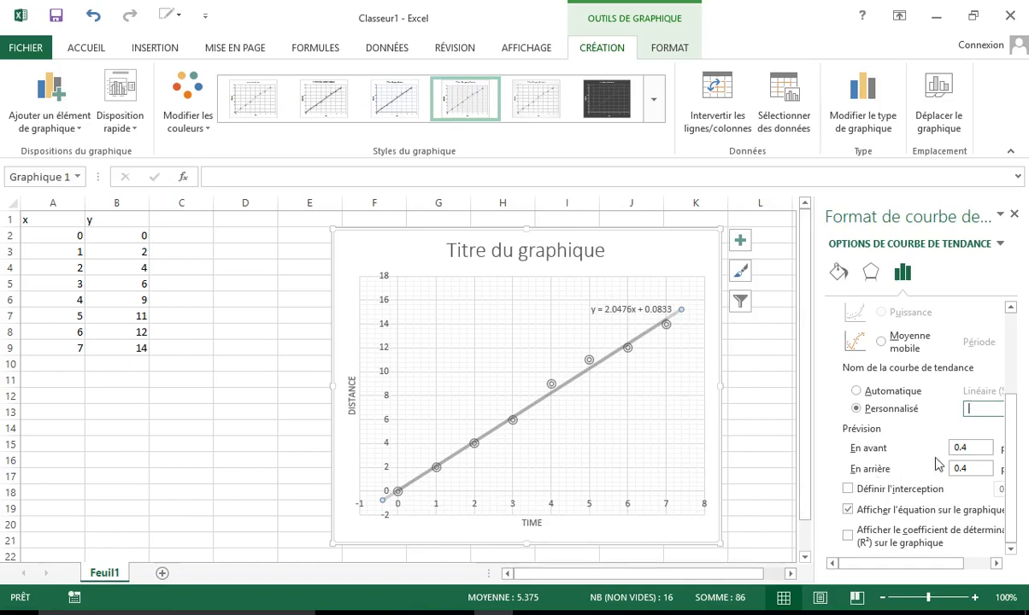
left_click(849, 488)
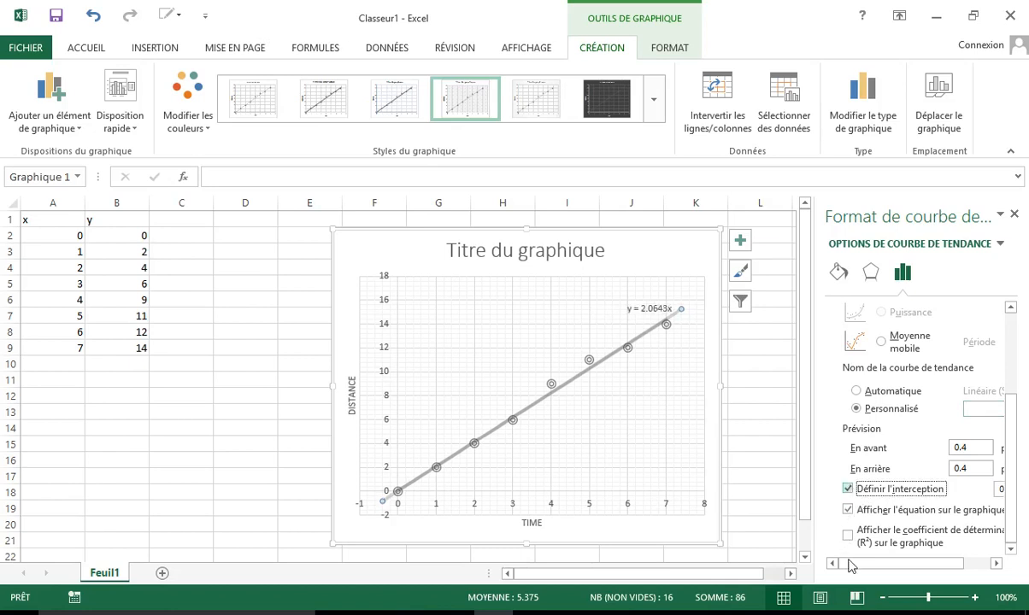
left_click_drag(852, 565, 886, 565)
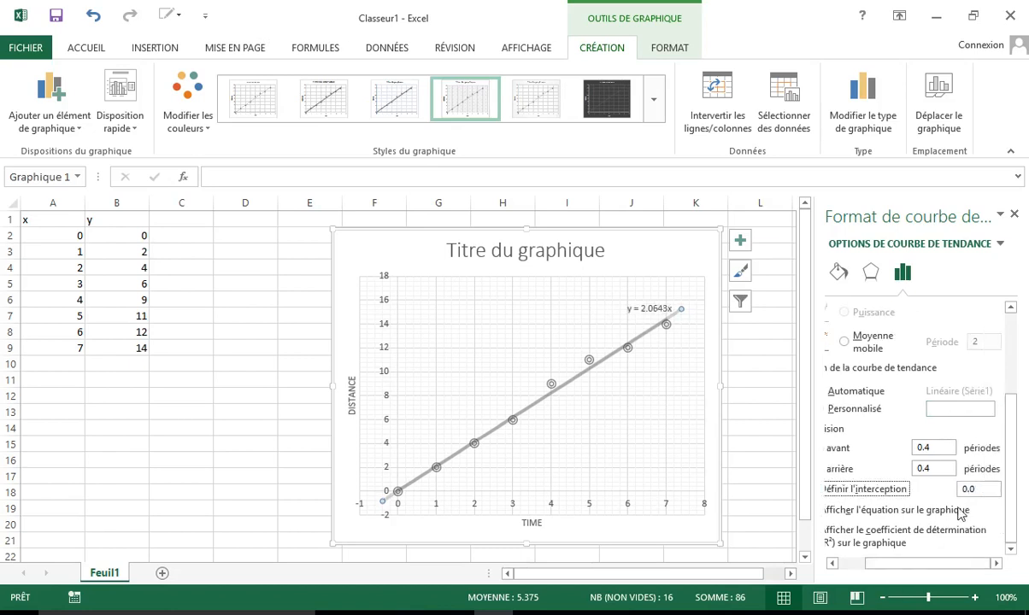
left_click(983, 492)
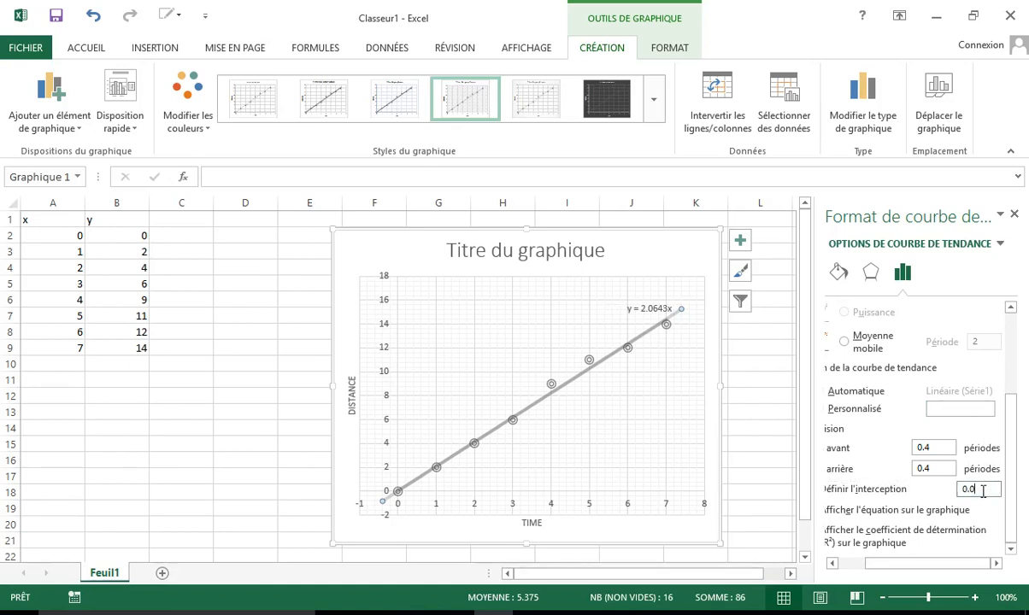
key("Return")
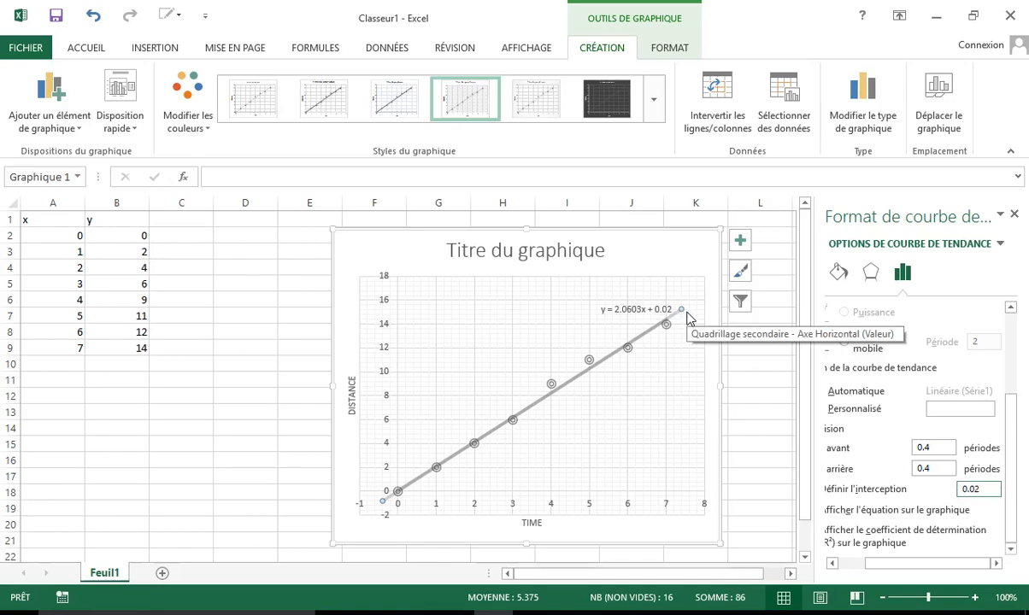
left_click(1014, 215)
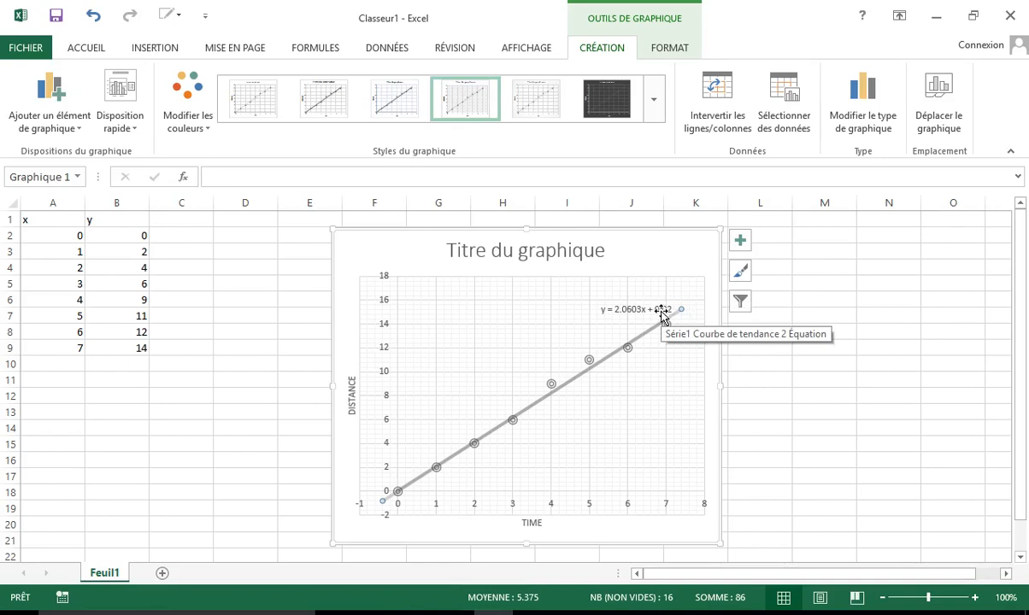
Copy the whole chart and switch to the blank Word document.
right_click(673, 239)
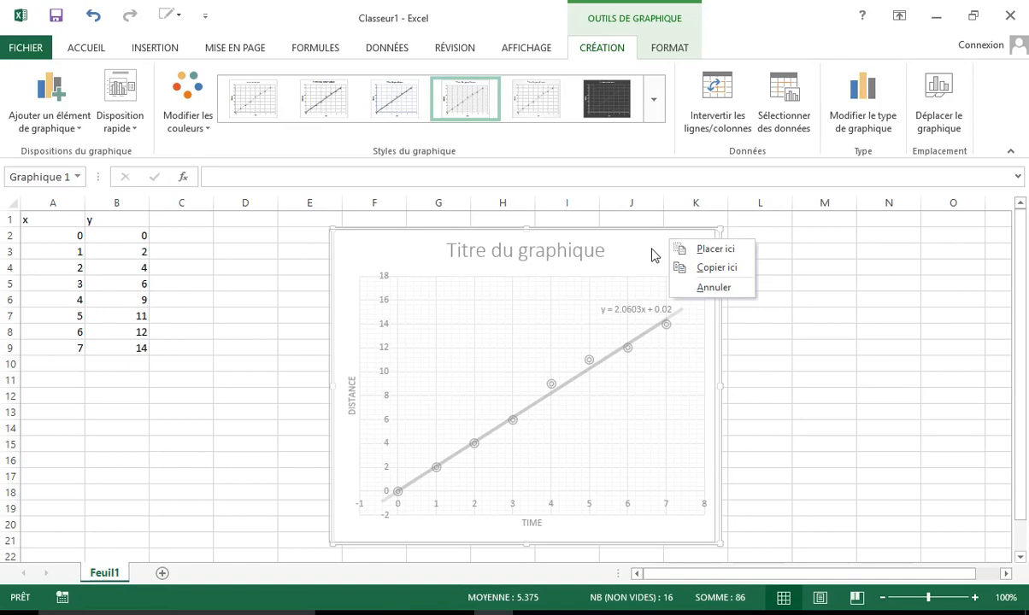
right_click(651, 255)
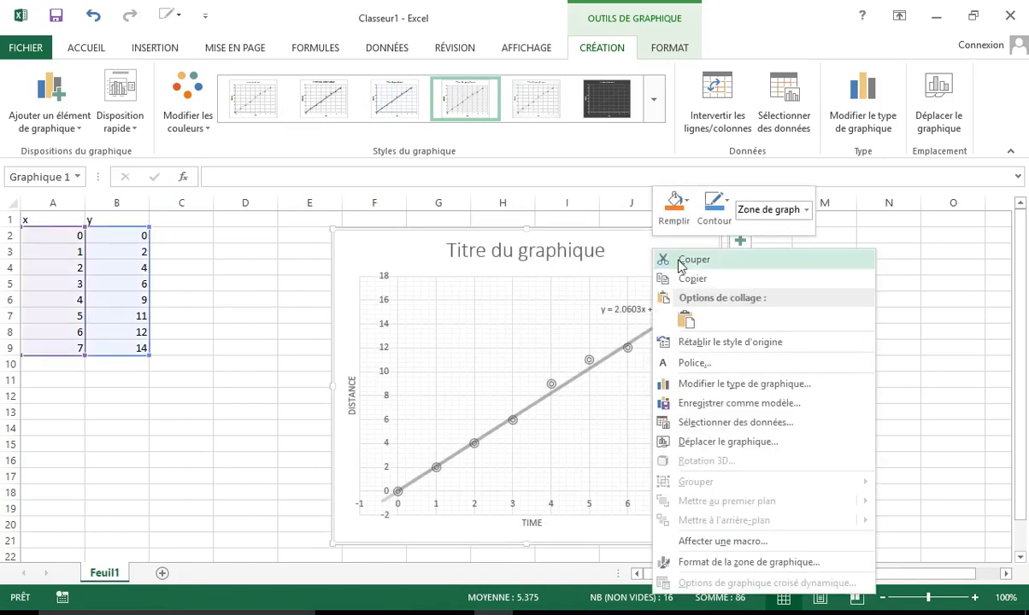
left_click(692, 280)
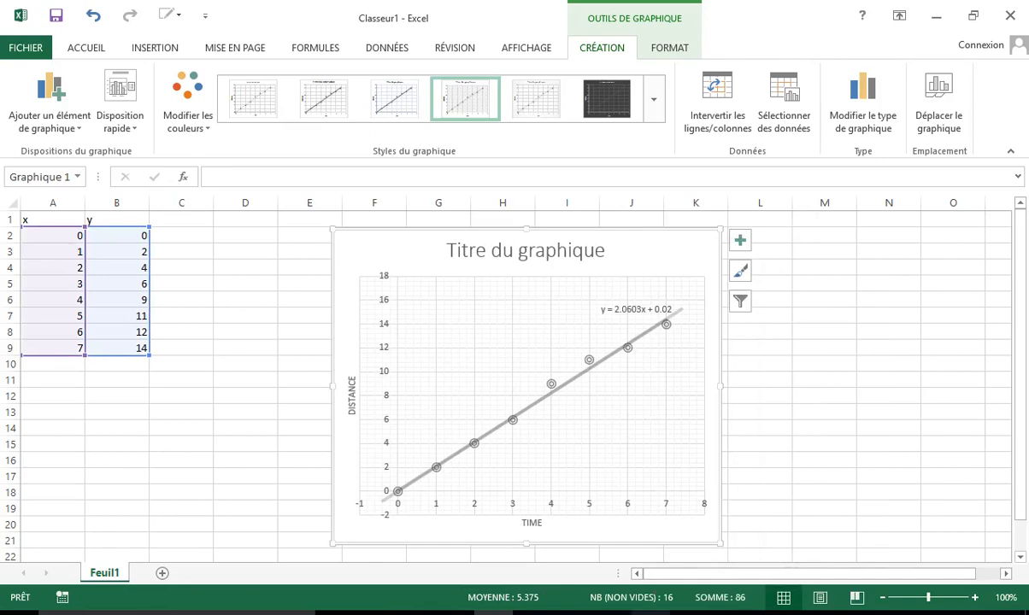
left_click(651, 613)
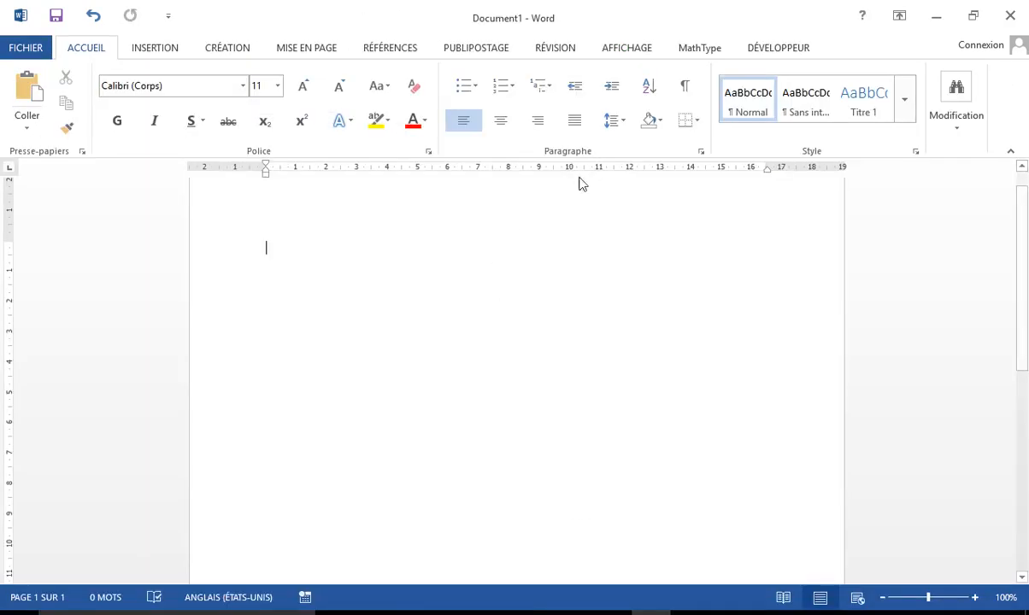
Show the page gridlines and paste the copied chart at the start of the document.
left_click(629, 50)
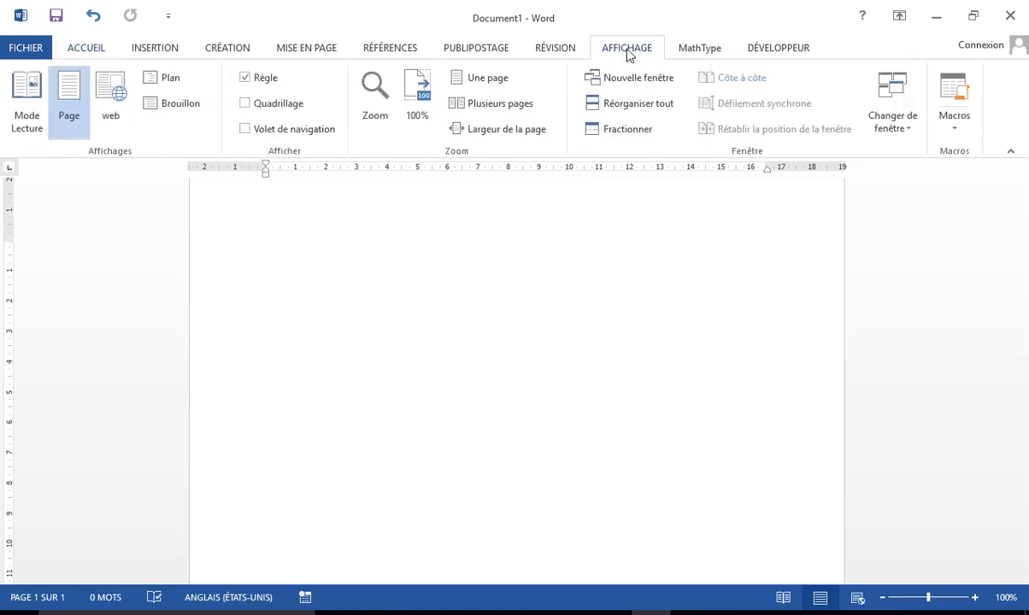
left_click(256, 106)
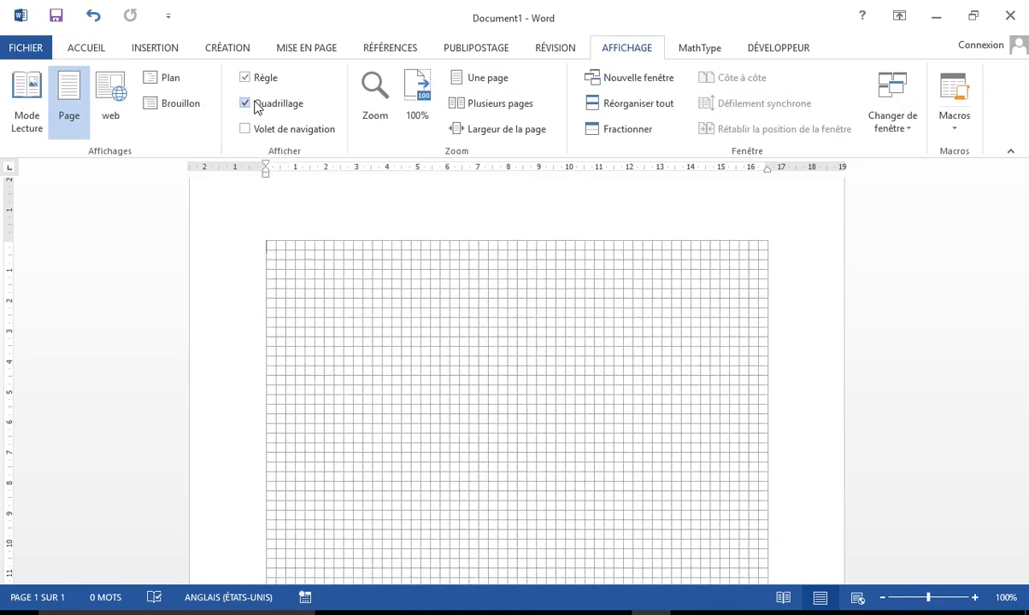
left_click(389, 255)
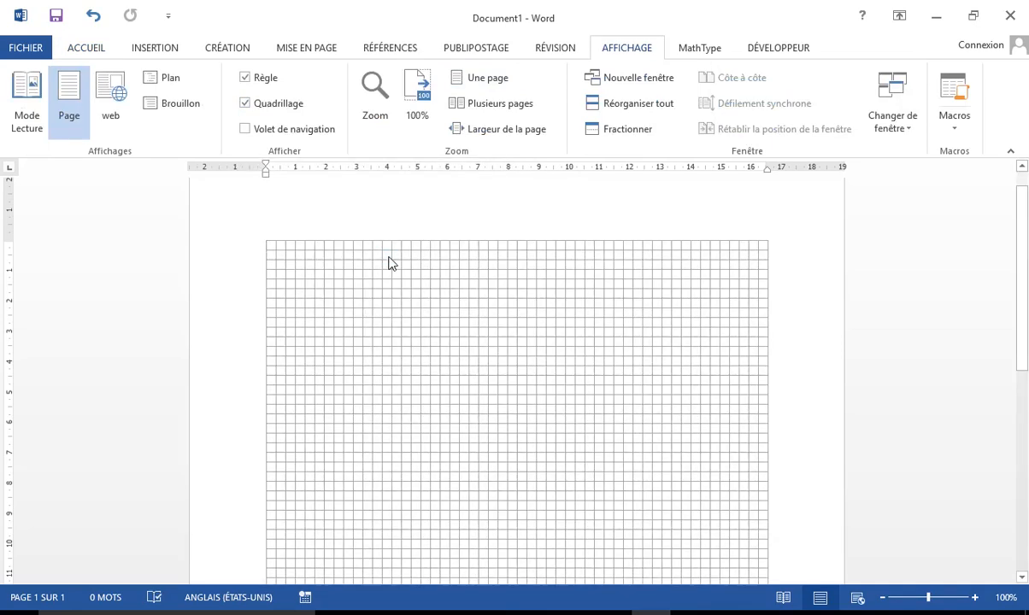
key("ctrl+v")
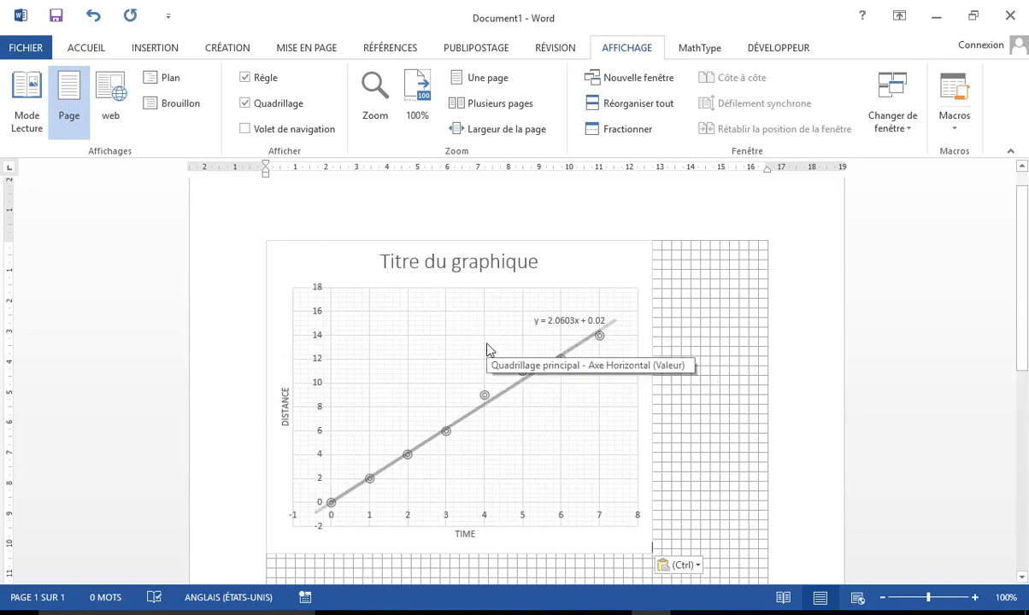
Enlarge the pasted chart to about 13.7 cm wide and 16.6 cm tall.
left_click(466, 384)
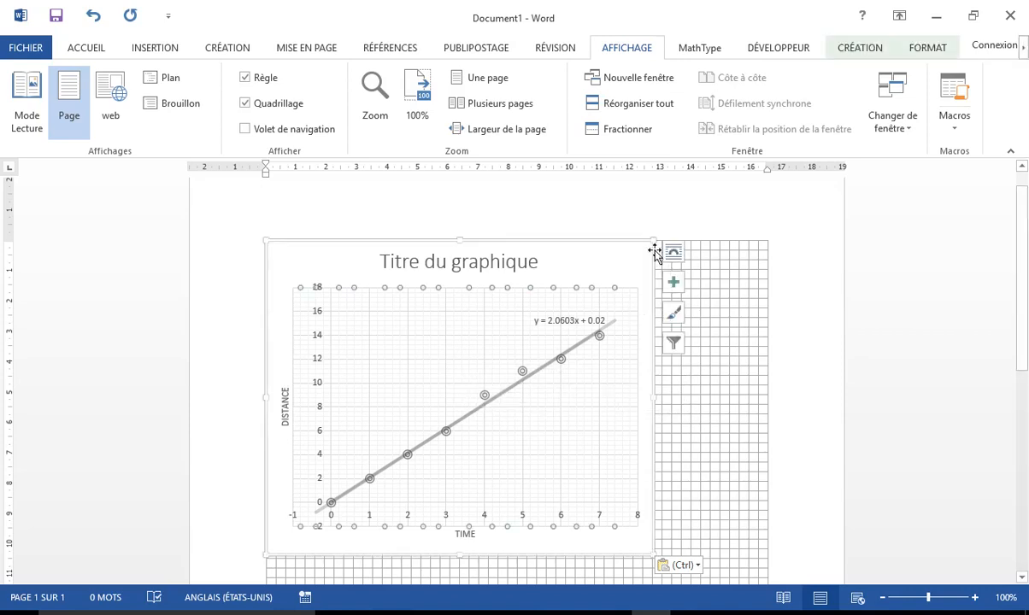
scroll(635, 549, "down", 3)
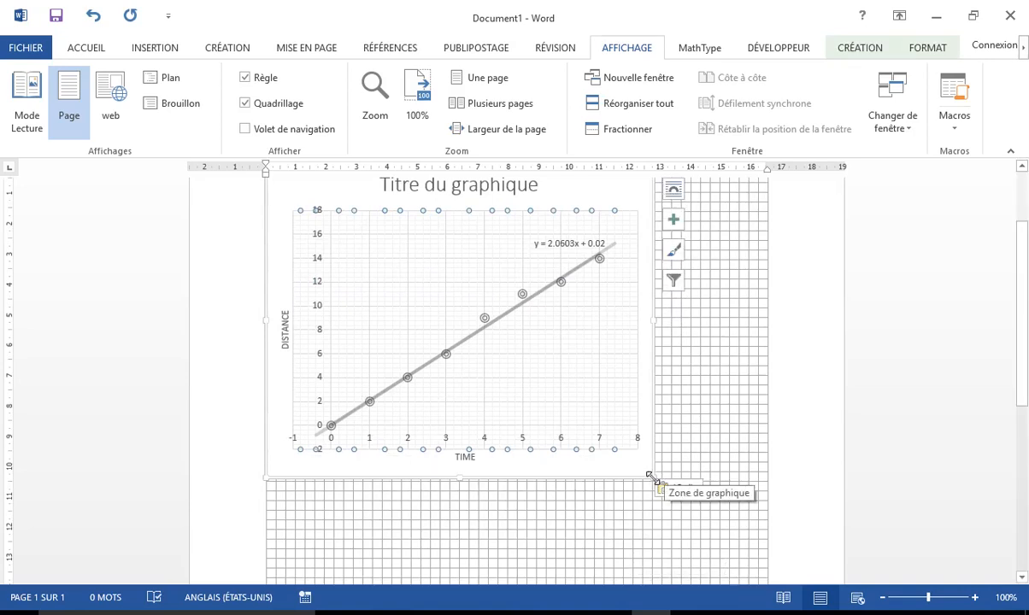
left_click_drag(649, 476, 652, 509)
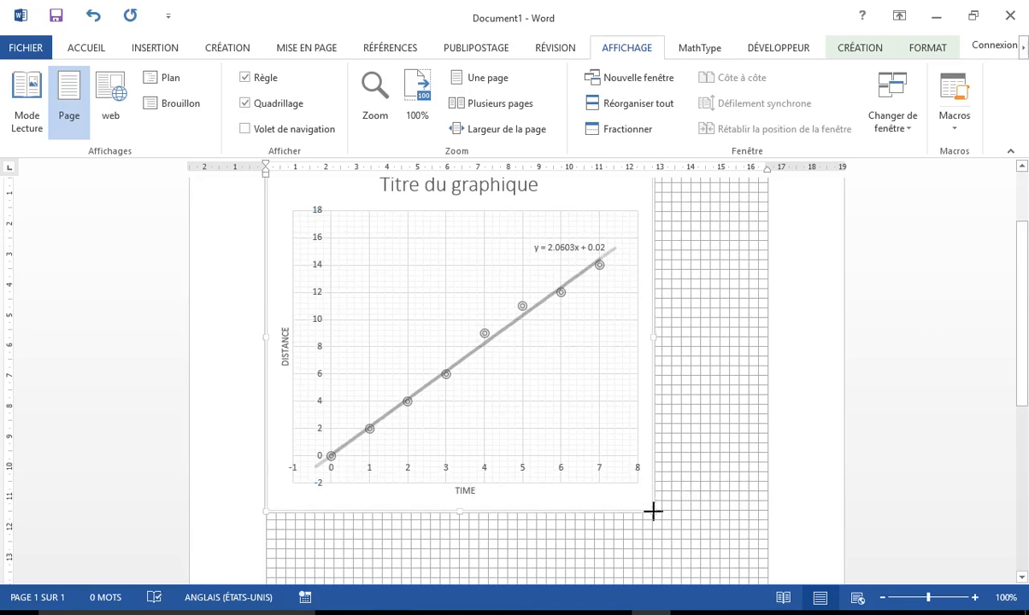
left_click_drag(655, 514, 682, 548)
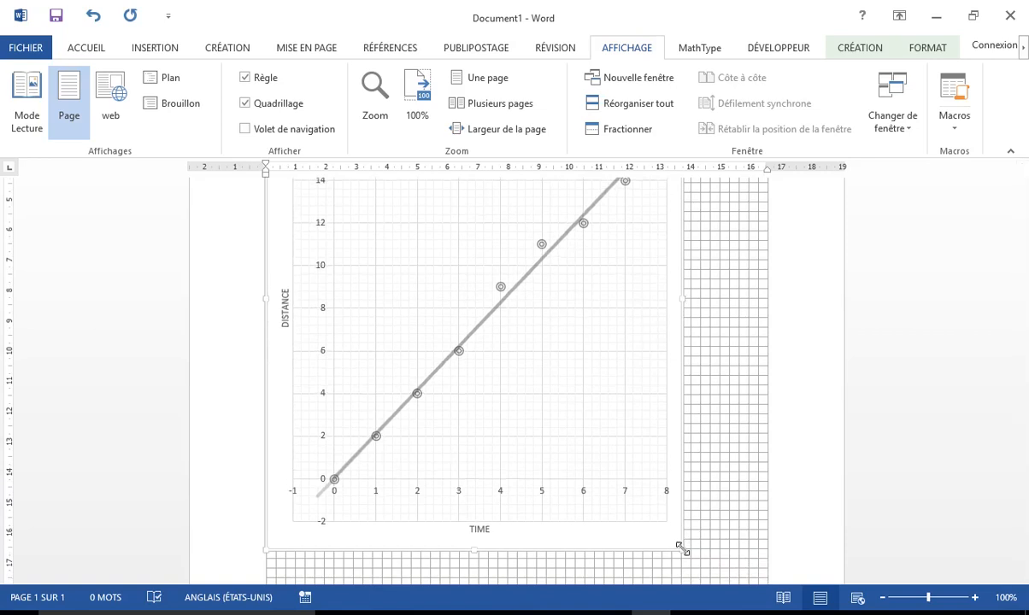
scroll(682, 549, "down", 2, "ctrl")
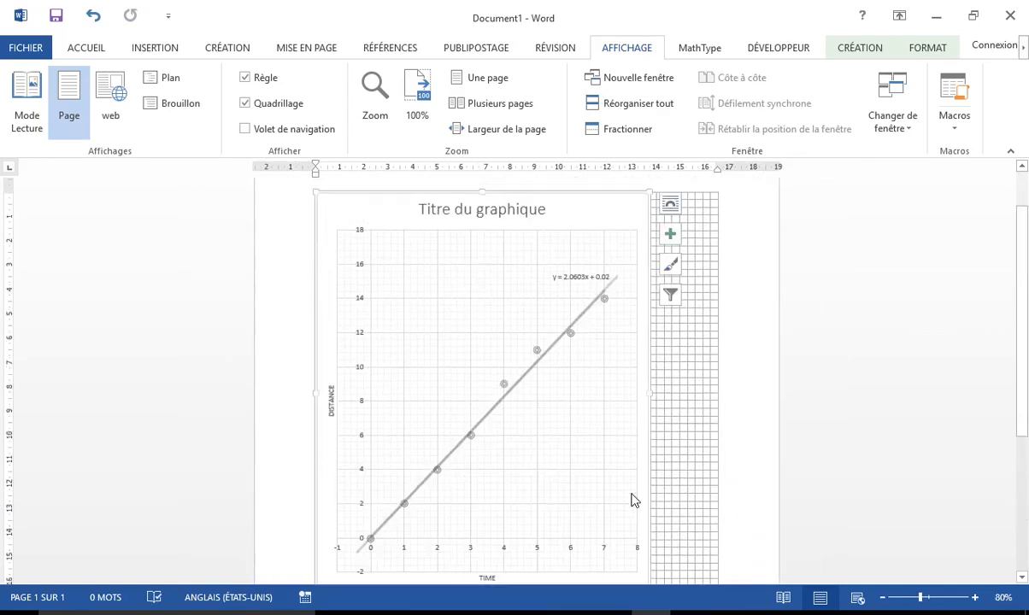
Replace the chart's placeholder title with "graph of distance agaisnt time".
double_click(495, 211)
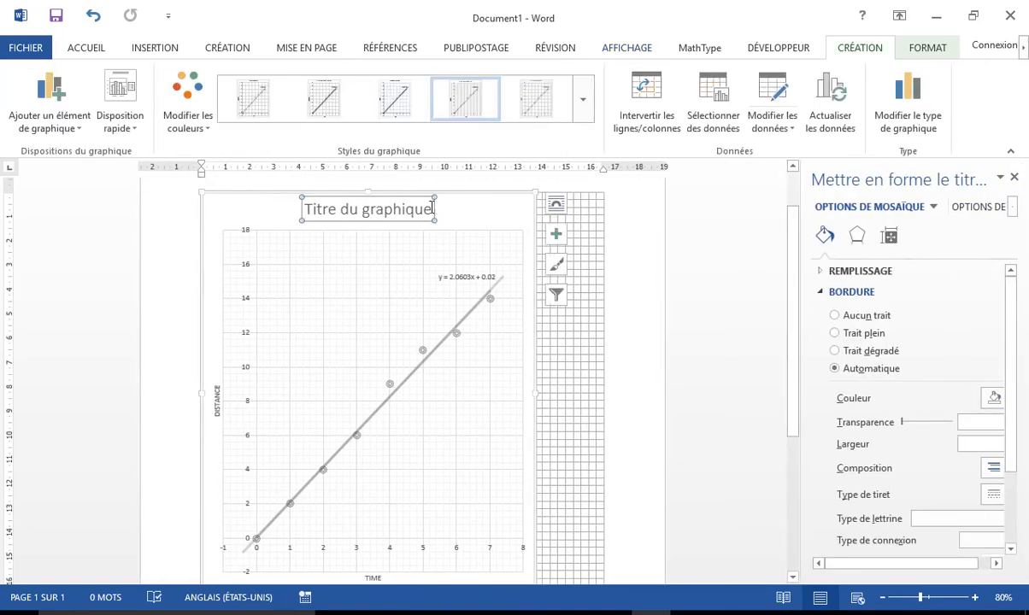
left_click_drag(431, 208, 317, 203)
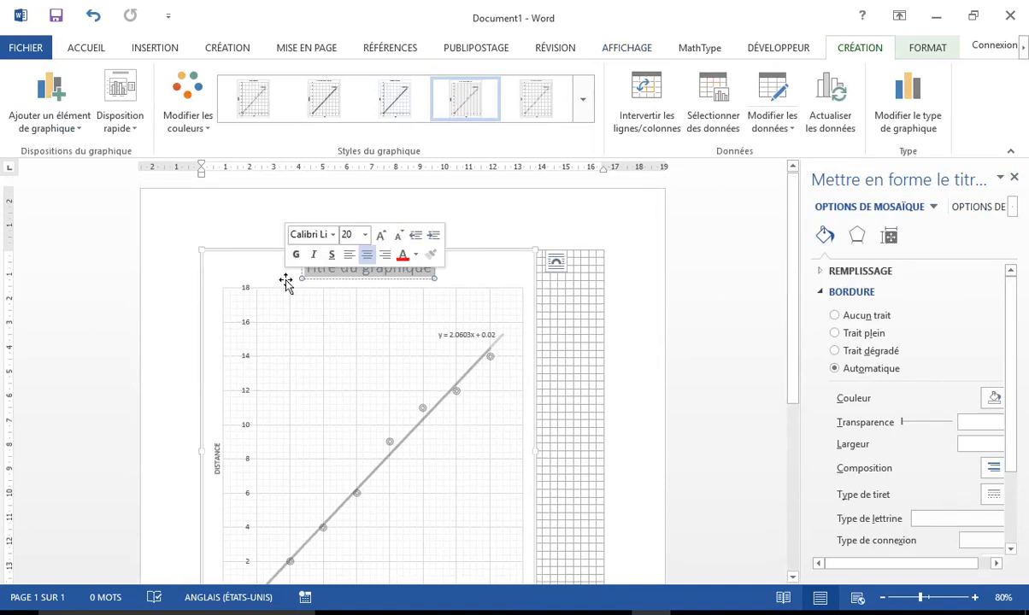
type("graph")
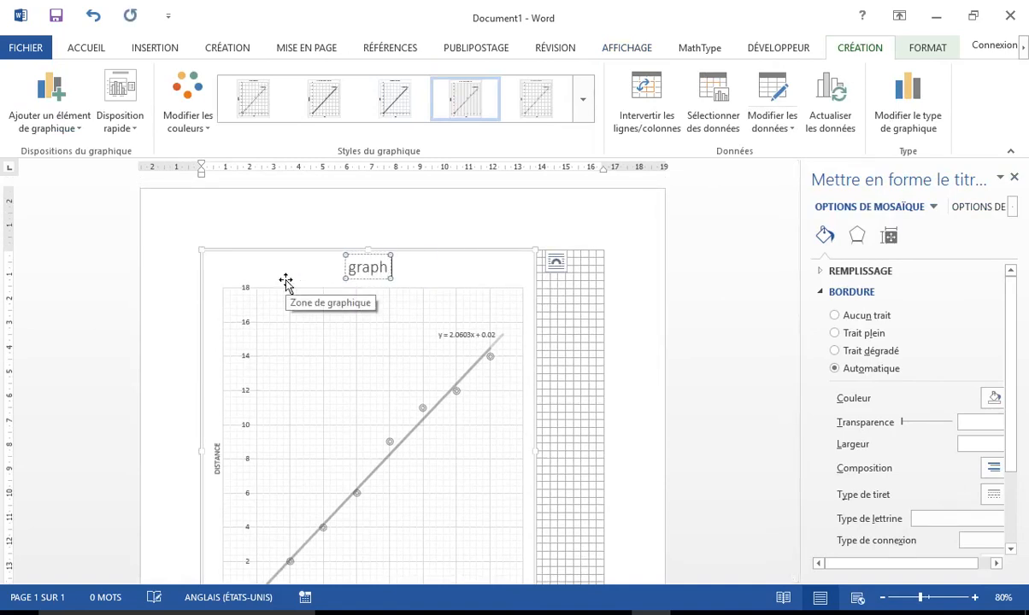
type(" of")
type(" distance ag")
type("a")
type("isnt time")
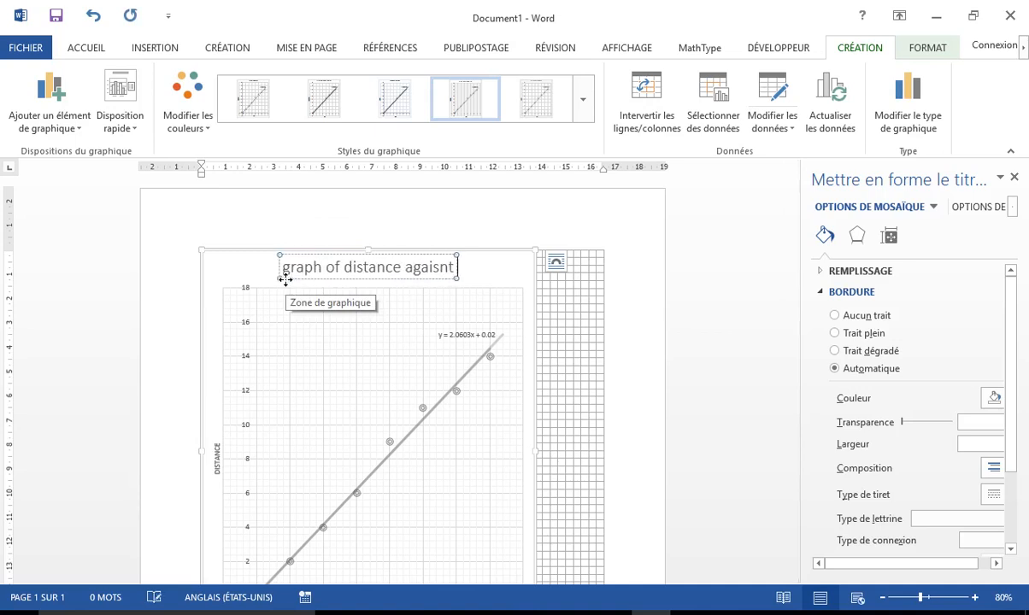
Correct the misspelled "agaisnt" and capitalise the first letter so the chart title reads "Graph of distance against time".
left_click(427, 269)
key("BackSpace")
key("Right")
type("s")
left_click(262, 268)
key("Delete")
type("G")
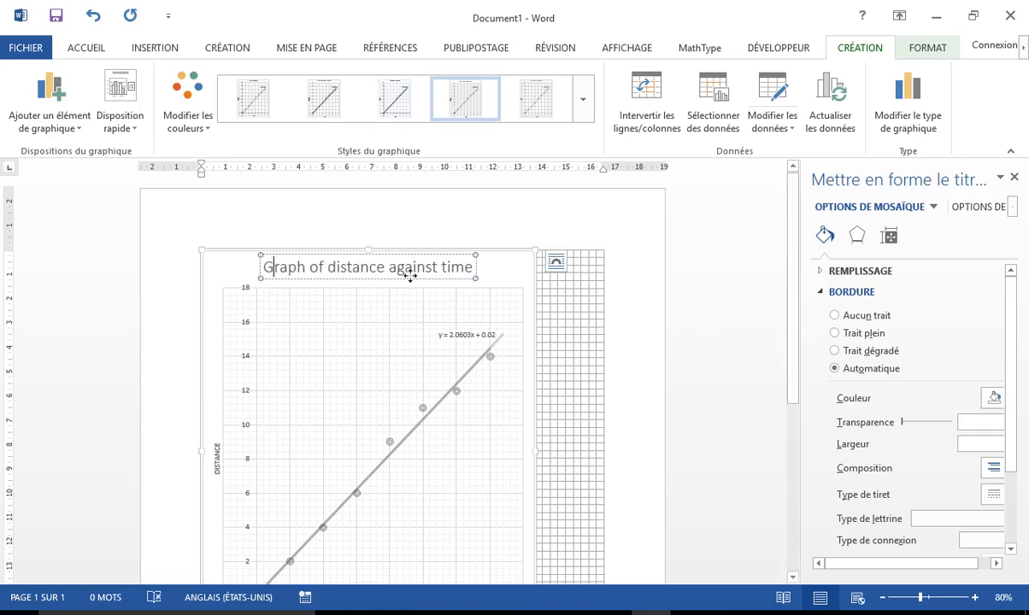
Enlarge the chart from its lower corner to about 16.5 cm wide and 19.7 cm tall, filling the page width between the margins.
scroll(460, 278, "down", 2)
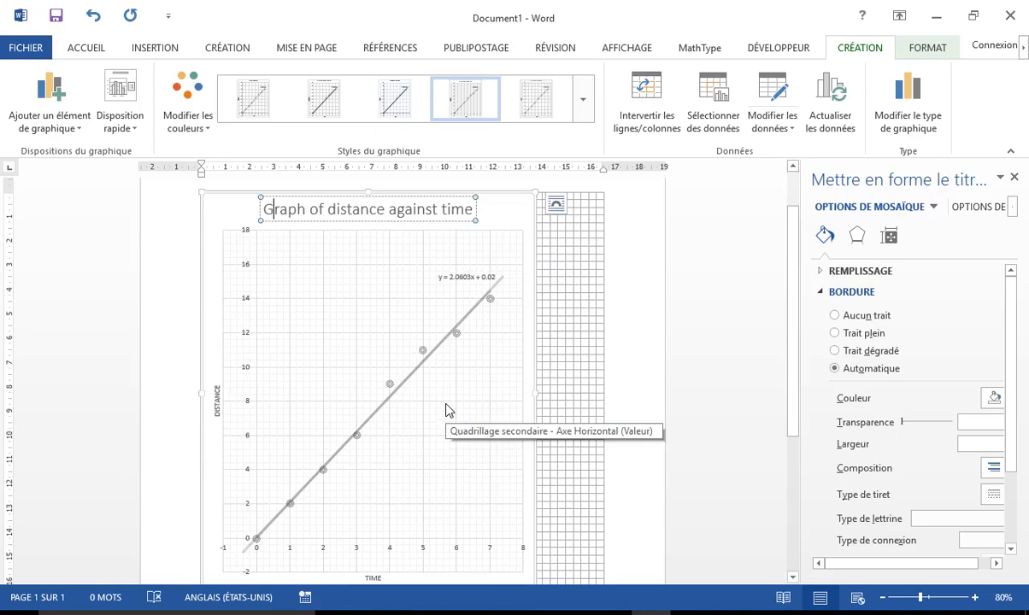
scroll(538, 404, "down", 1)
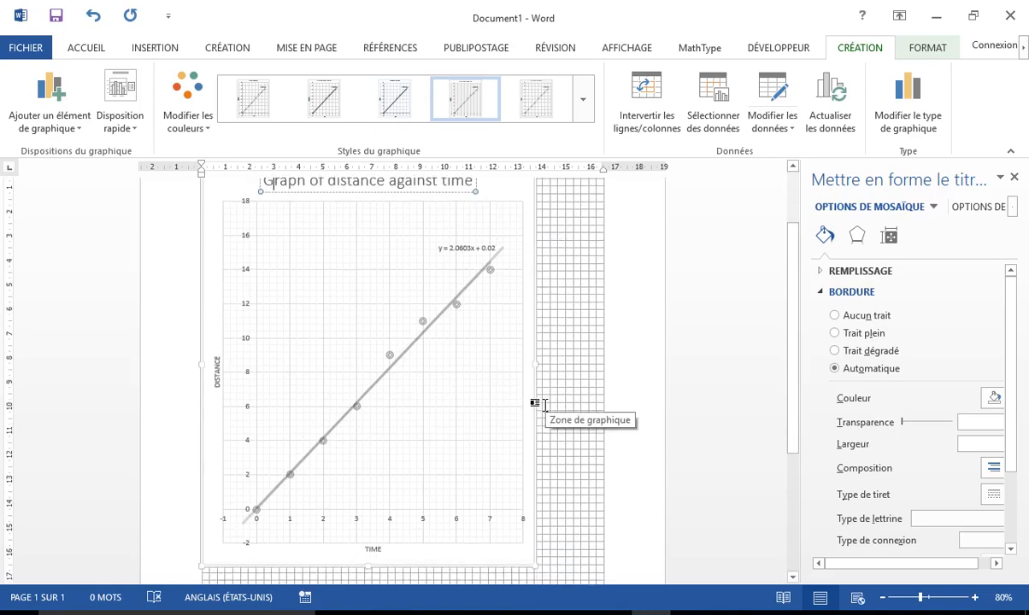
scroll(459, 404, "down", 4)
scroll(526, 419, "down", 1)
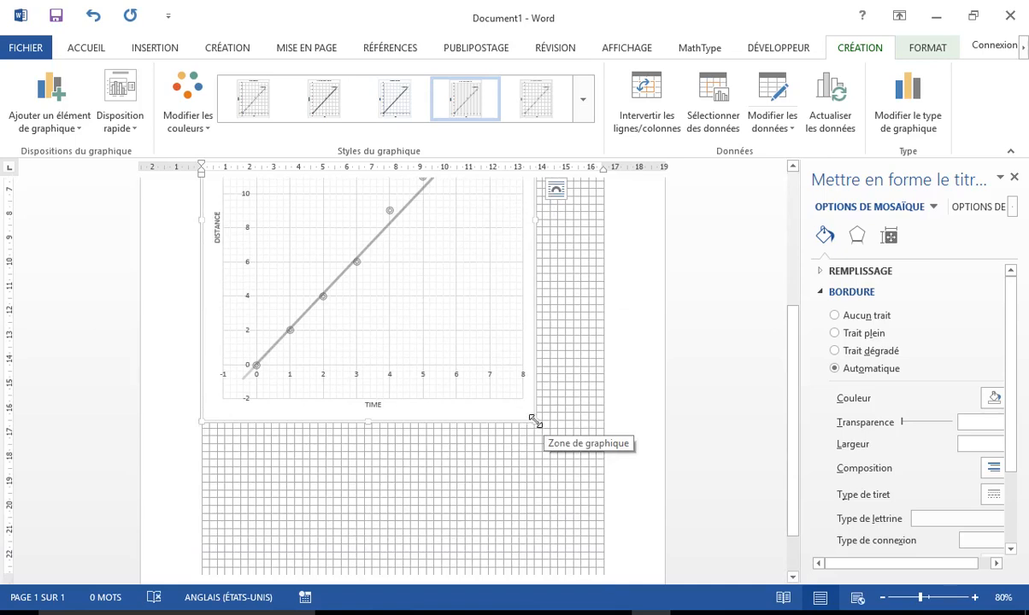
left_click_drag(531, 418, 602, 497)
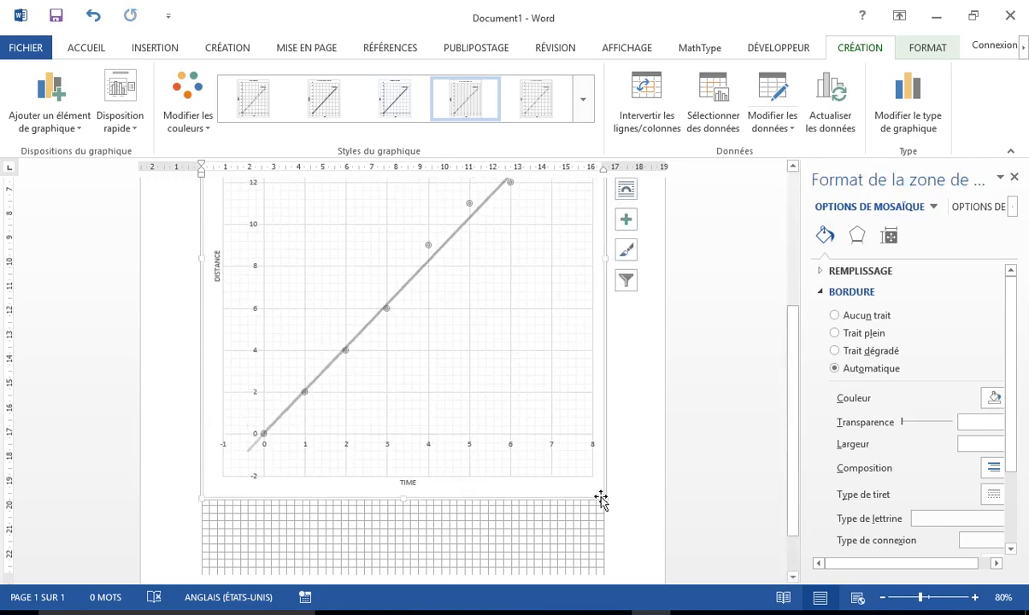
scroll(535, 465, "up", 4)
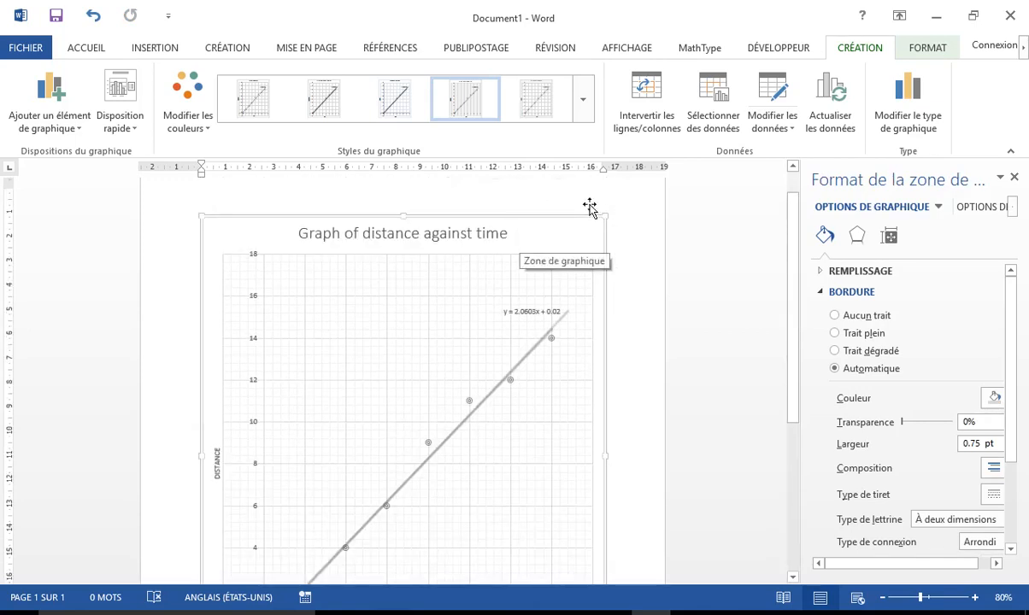
Stretch the chart's lower edge down to a height of about 20.3 cm and set the document zoom to 50%.
scroll(590, 207, "down", 1)
scroll(589, 209, "down", 5)
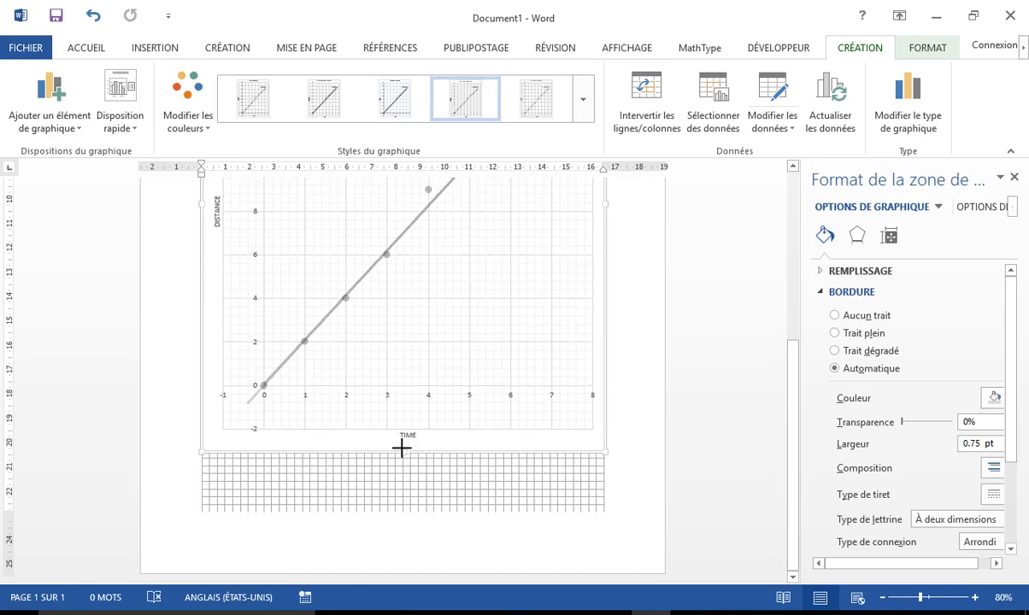
scroll(552, 425, "up", 5)
scroll(547, 427, "down", 3, "ctrl")
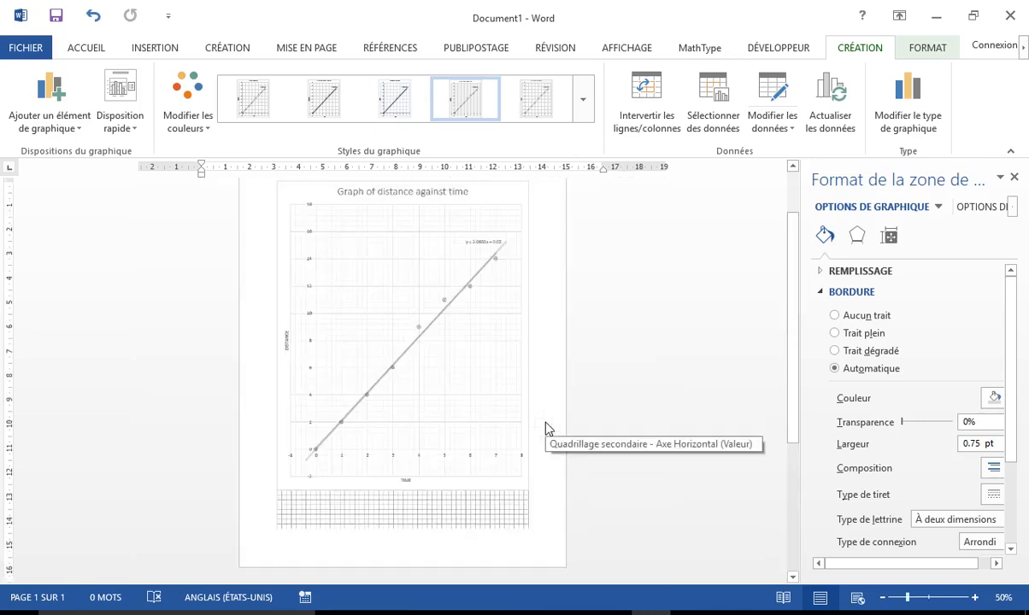
Browse the chart's style and colour palettes, previewing the green-led colourful palette and looking through the monochrome ones.
left_click(524, 414)
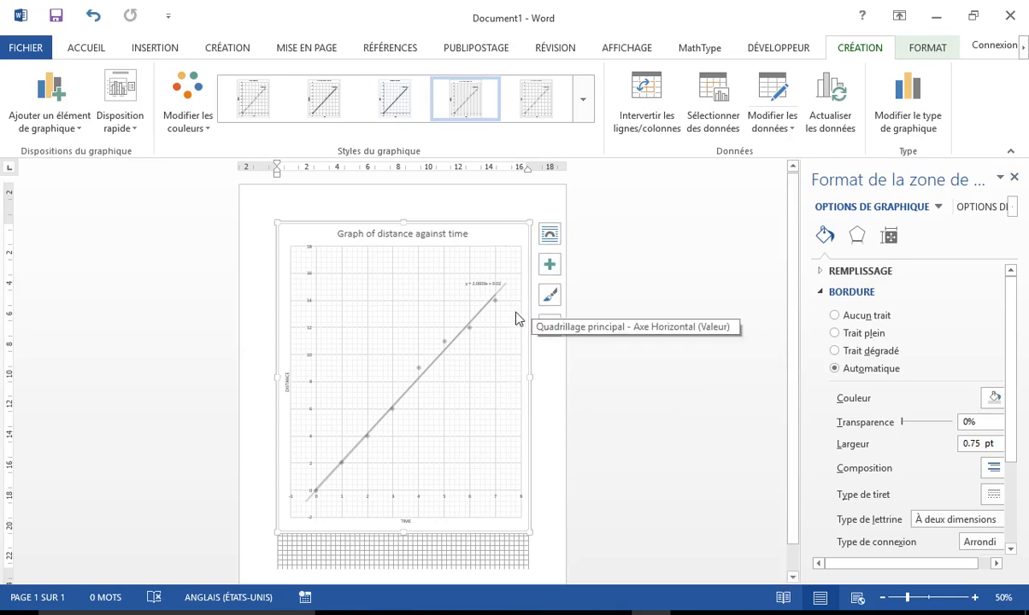
left_click(551, 296)
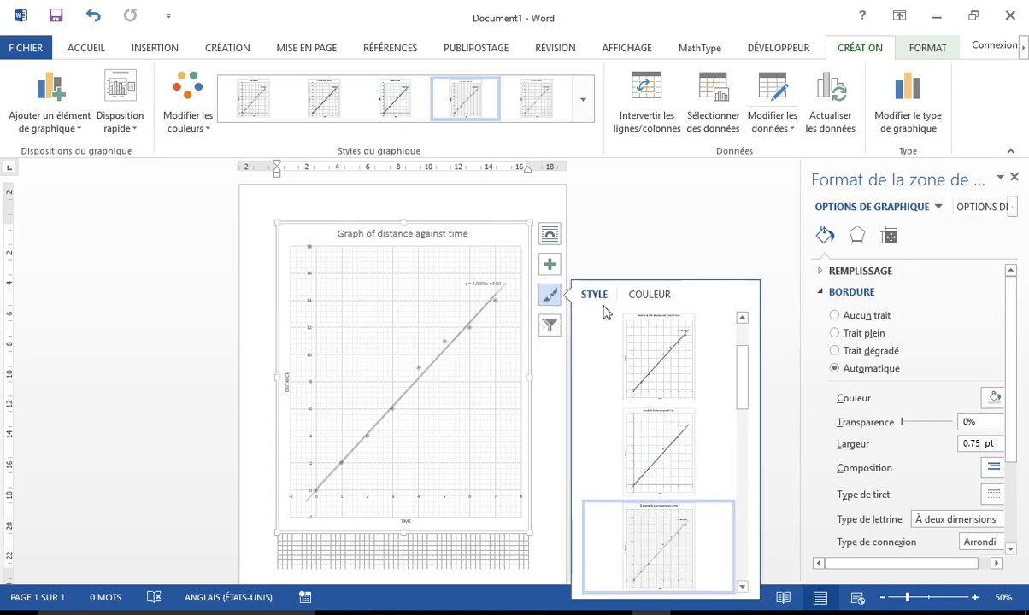
left_click(652, 294)
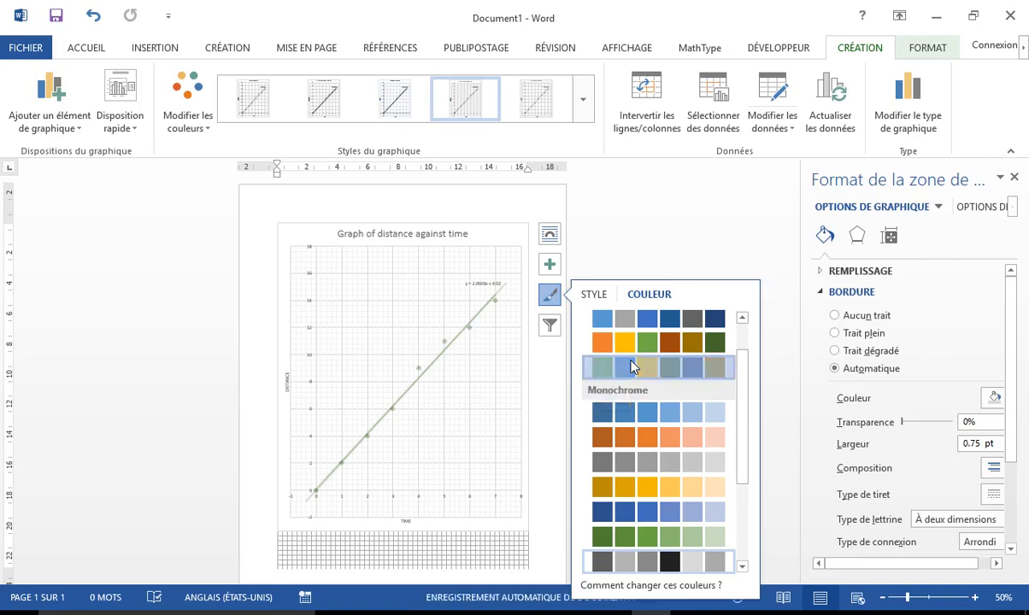
left_click(632, 366)
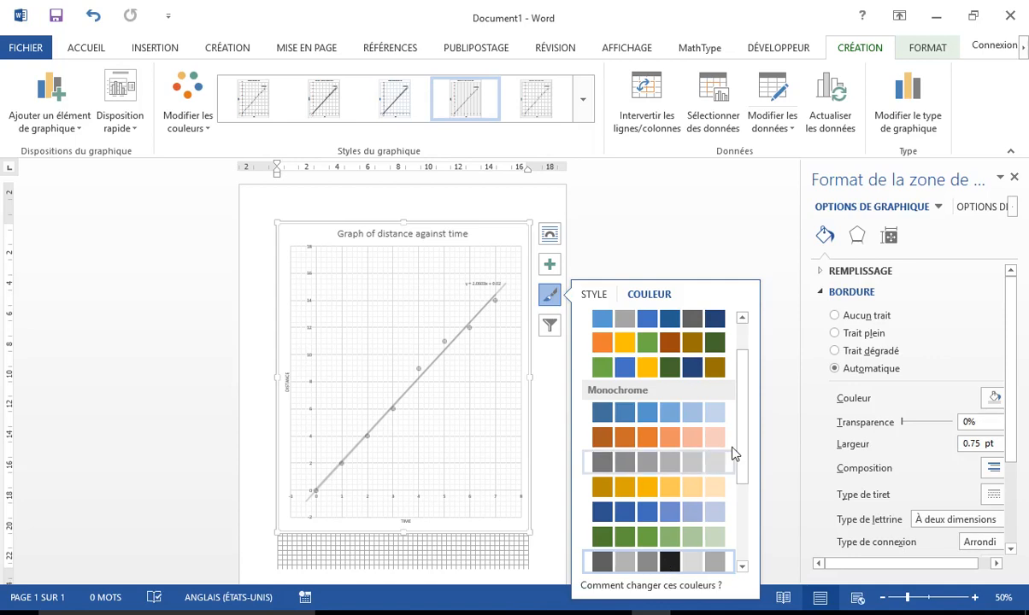
scroll(733, 453, "down", 3)
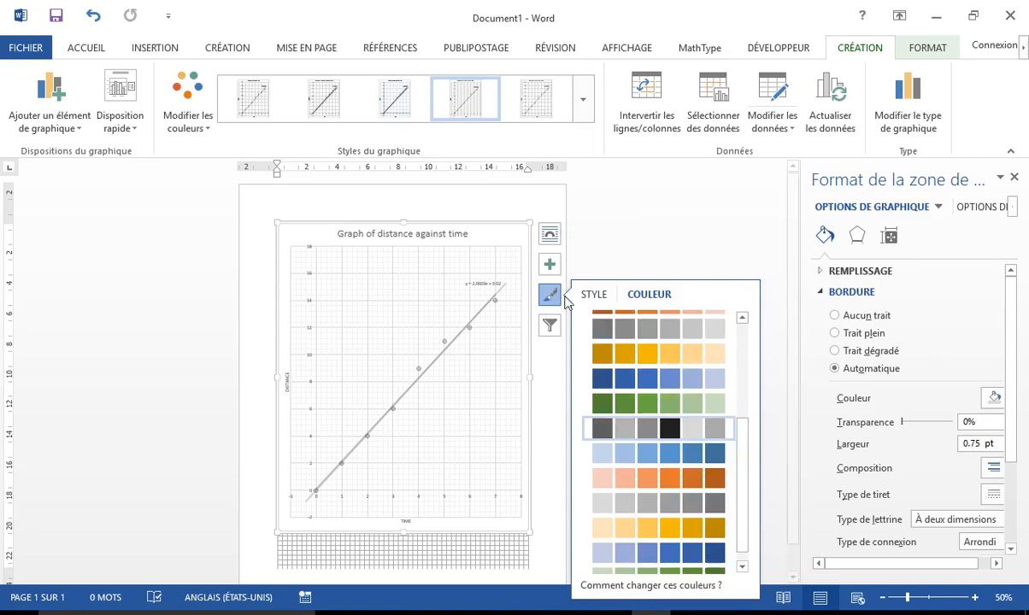
left_click(552, 297)
Print the document with Microsoft Print to PDF and save the output in Documents as "graph of distance against time".
left_click(601, 236)
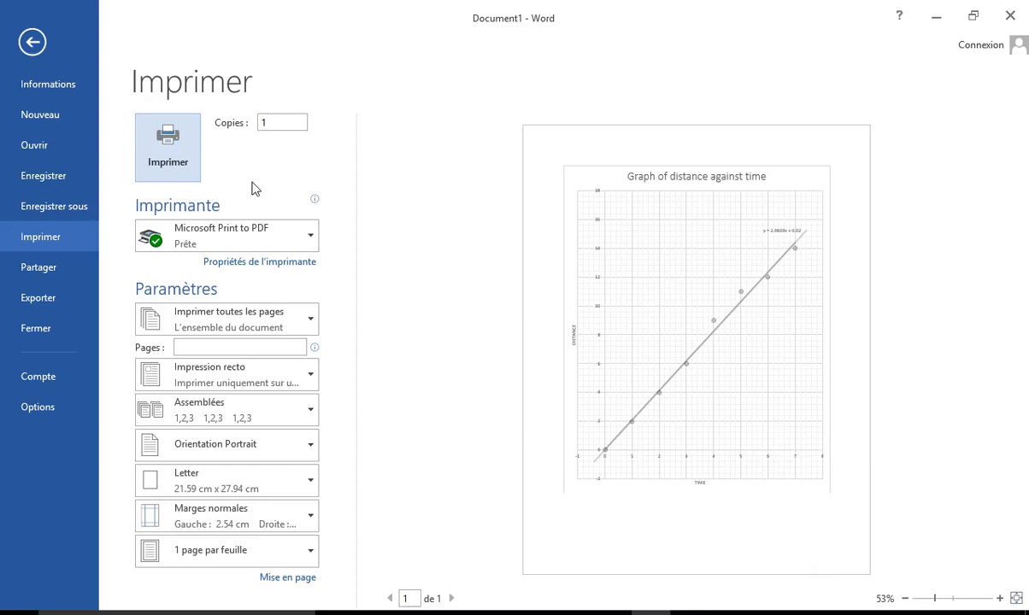
left_click(174, 162)
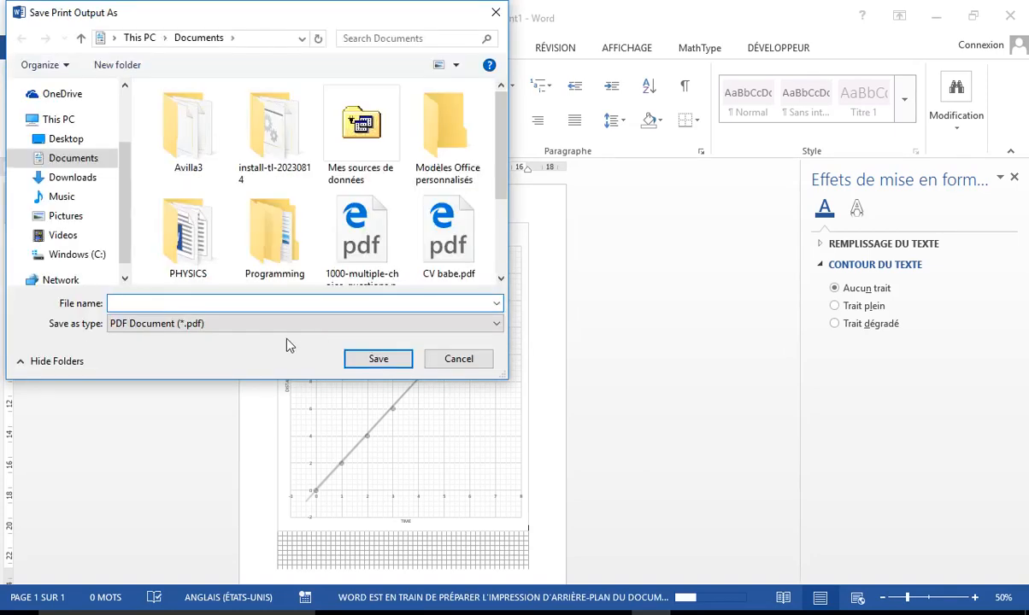
type("grap")
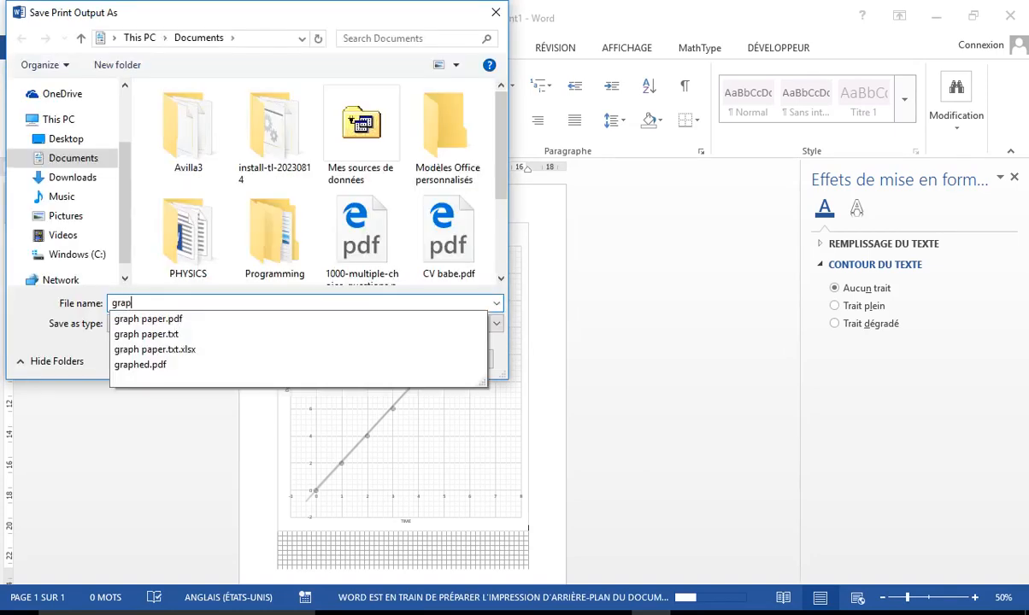
type("h f di")
key("BackSpace")
key("BackSpace")
key("BackSpace")
key("BackSpace")
key("BackSpace")
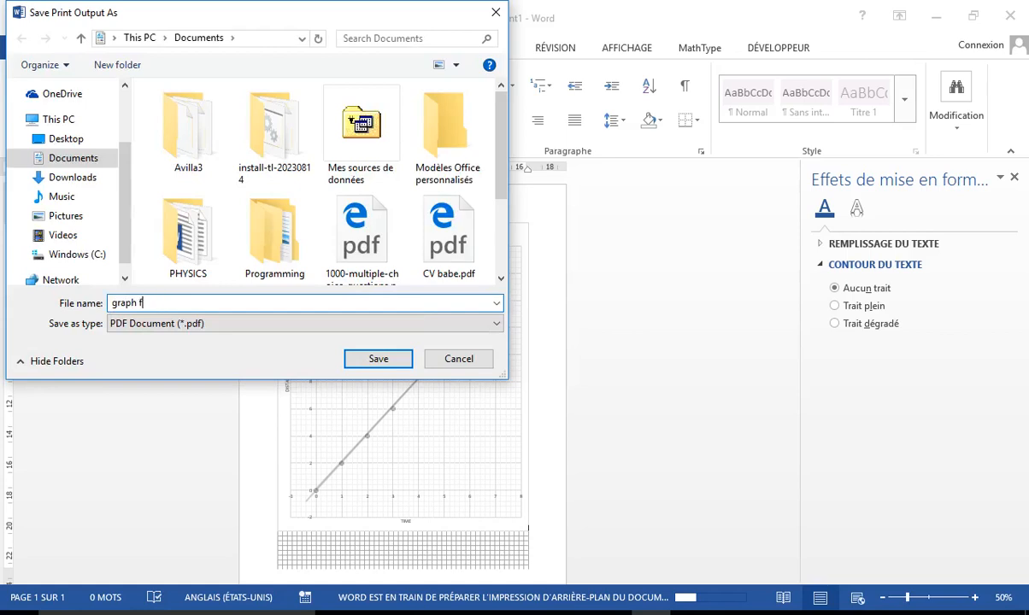
type("of distance agasi")
key("BackSpace")
type("si")
key("BackSpace")
key("BackSpace")
type("inst time")
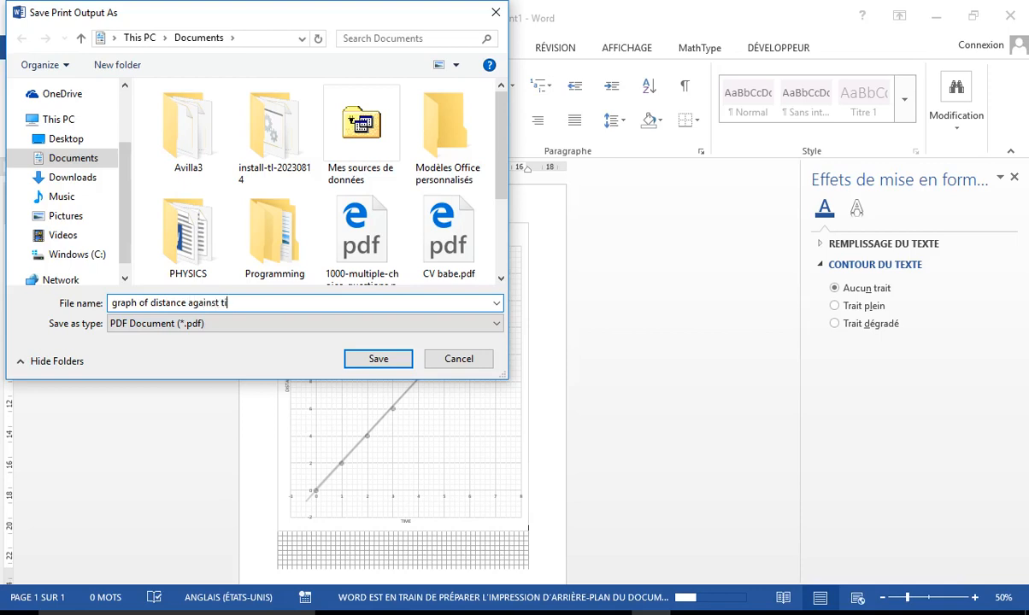
left_click(374, 360)
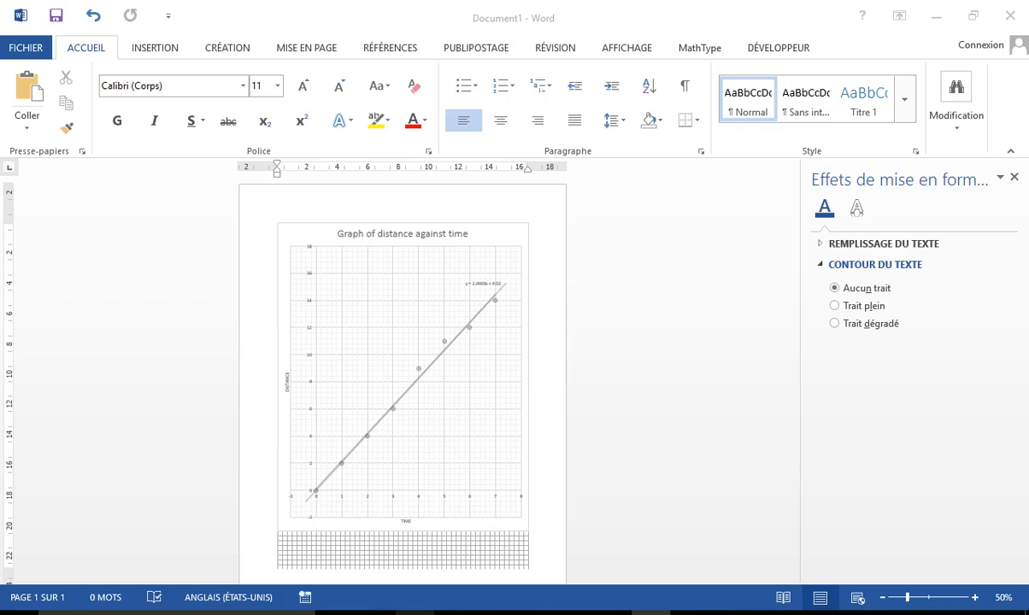
Open "graph of distance against time.pdf" from the Documents folder in File Explorer and review the whole printed chart.
left_click(415, 613)
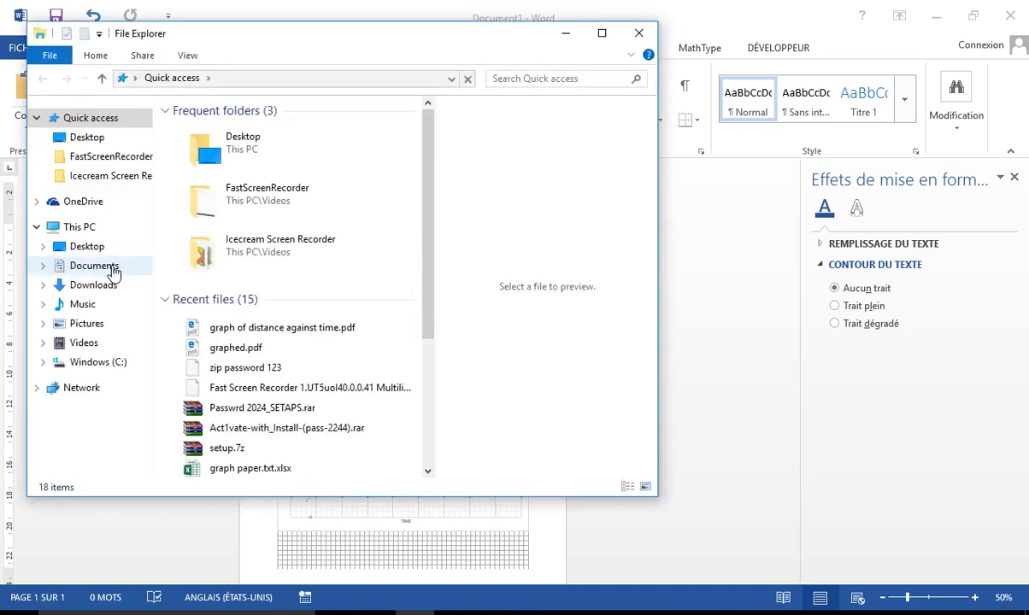
left_click(94, 266)
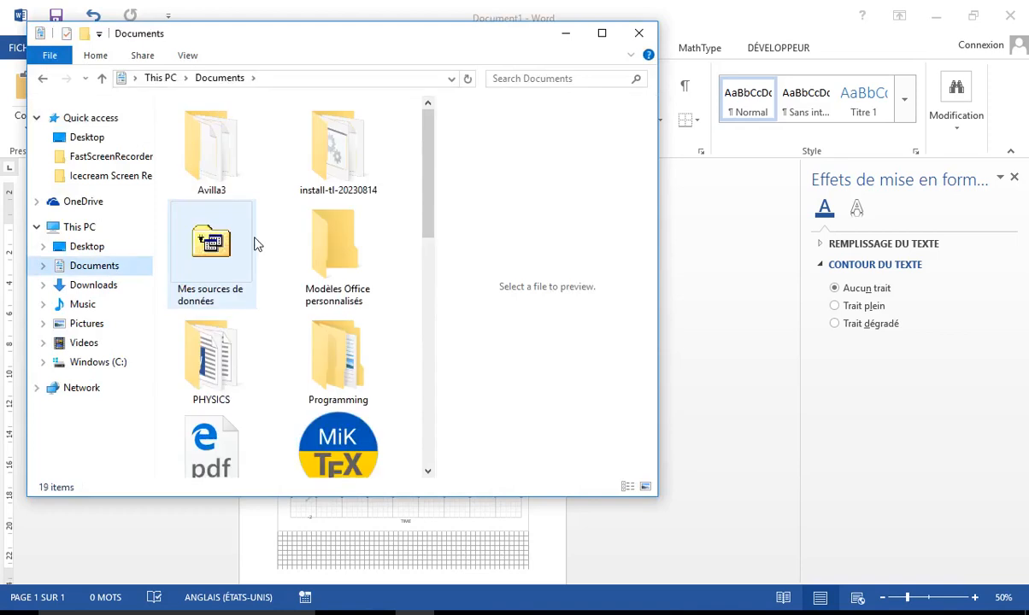
left_click_drag(429, 175, 437, 264)
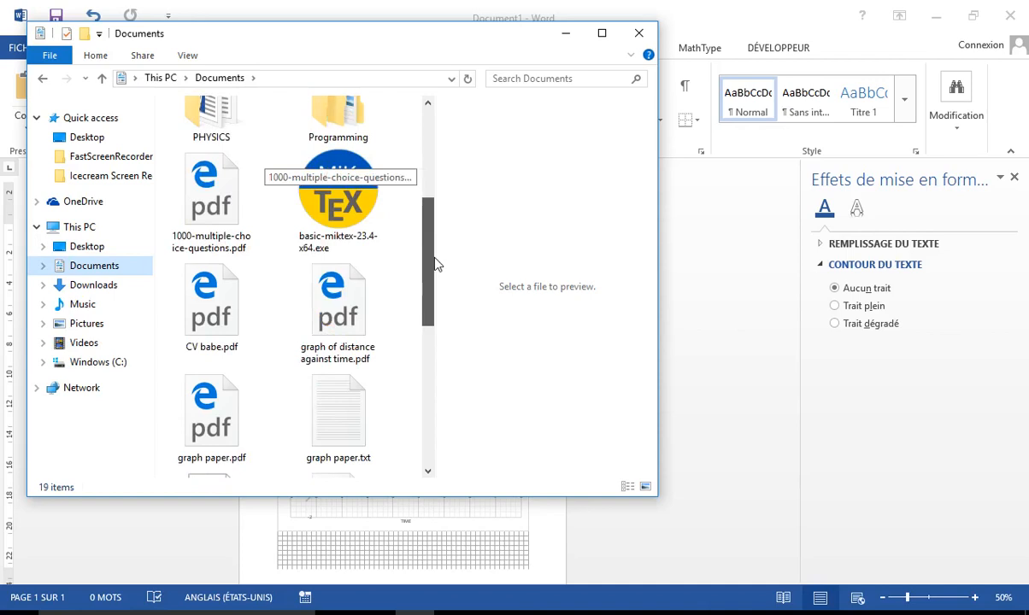
left_click(349, 334)
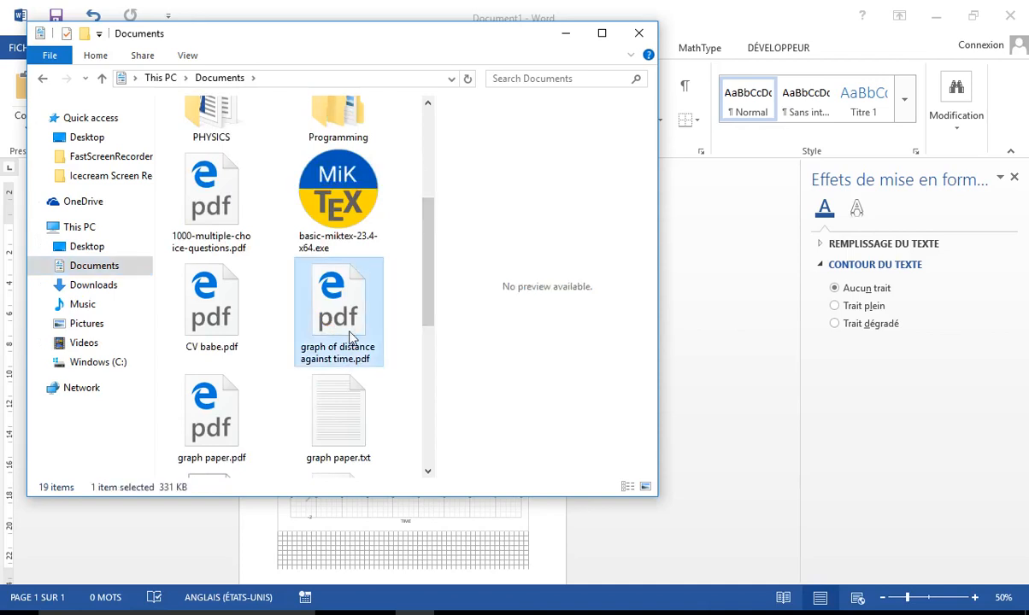
double_click(349, 334)
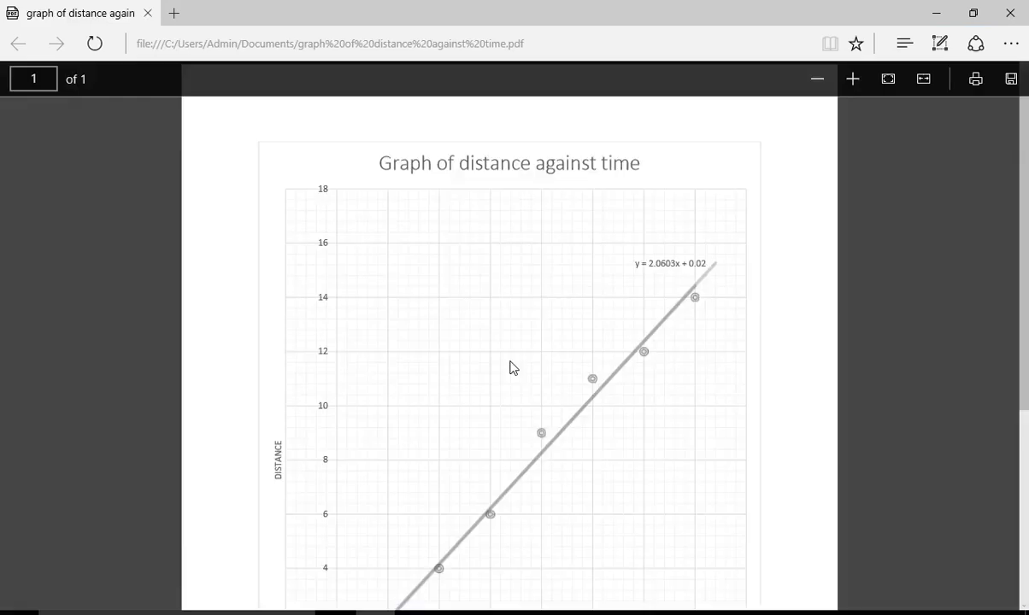
scroll(513, 368, "down", 2)
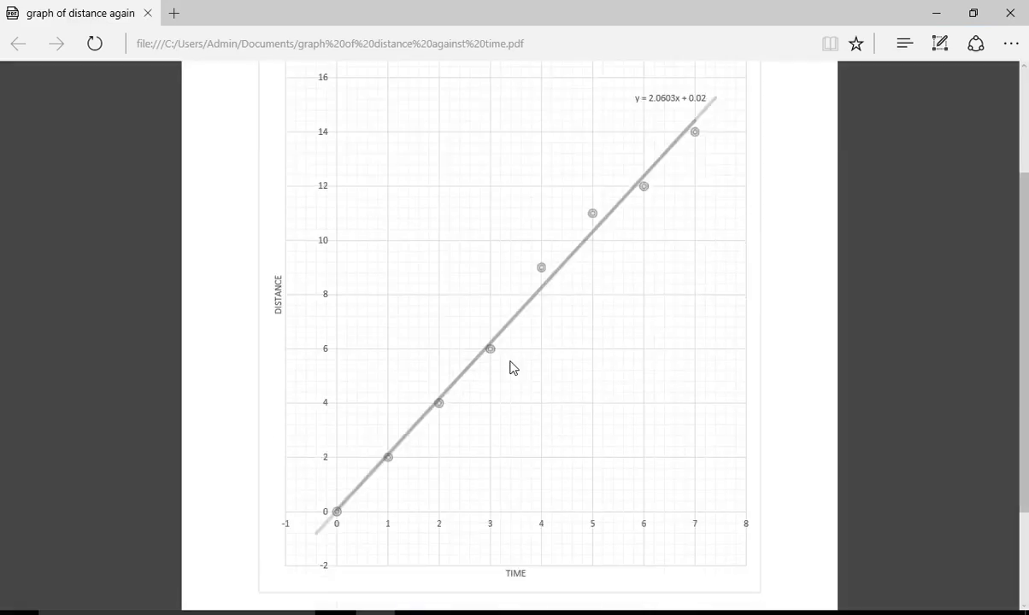
scroll(502, 356, "up", 2)
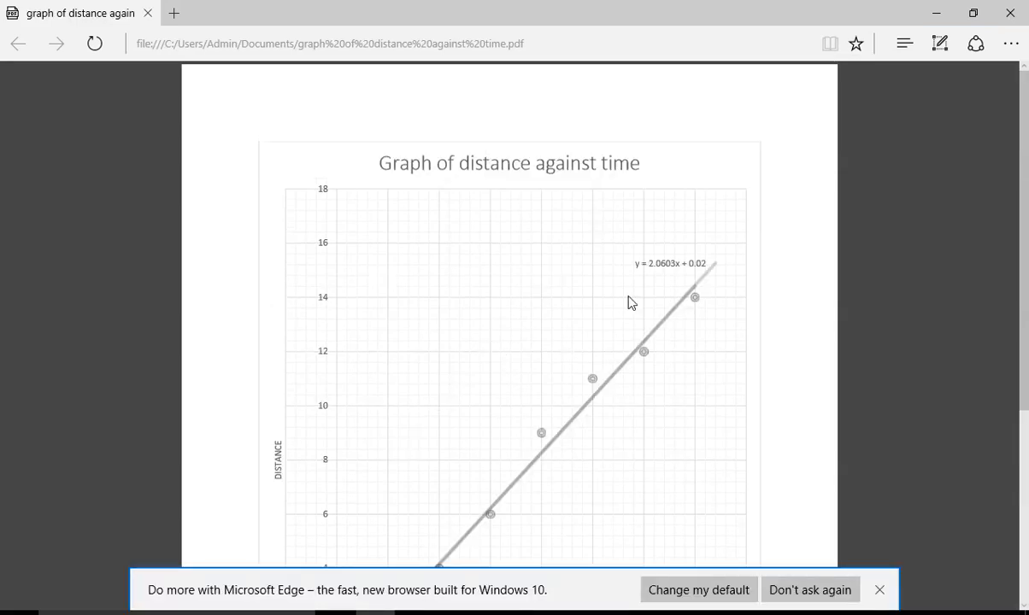
scroll(631, 302, "down", 4)
scroll(631, 302, "up", 4)
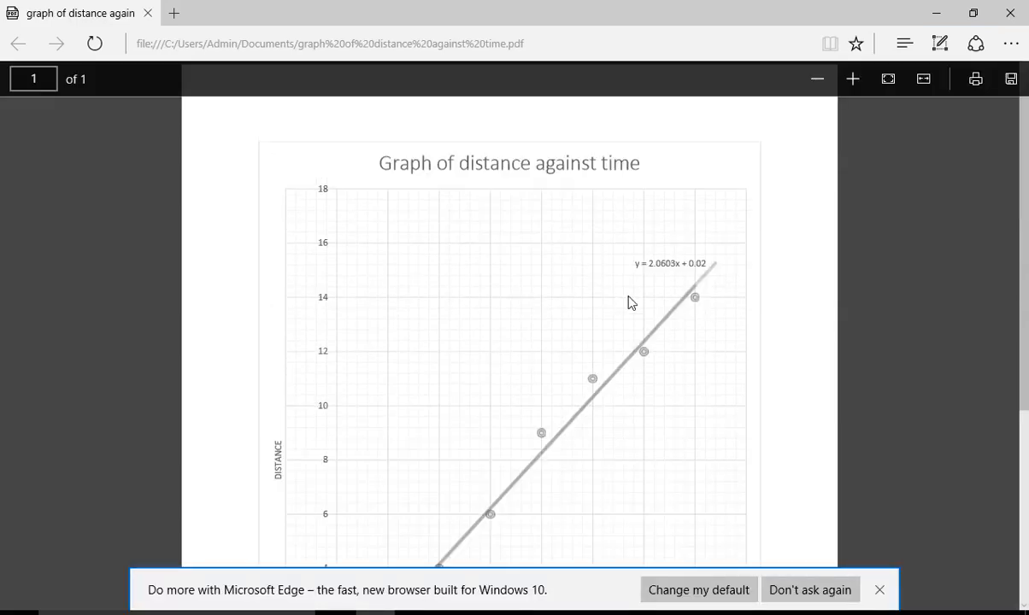
scroll(630, 302, "down", 2)
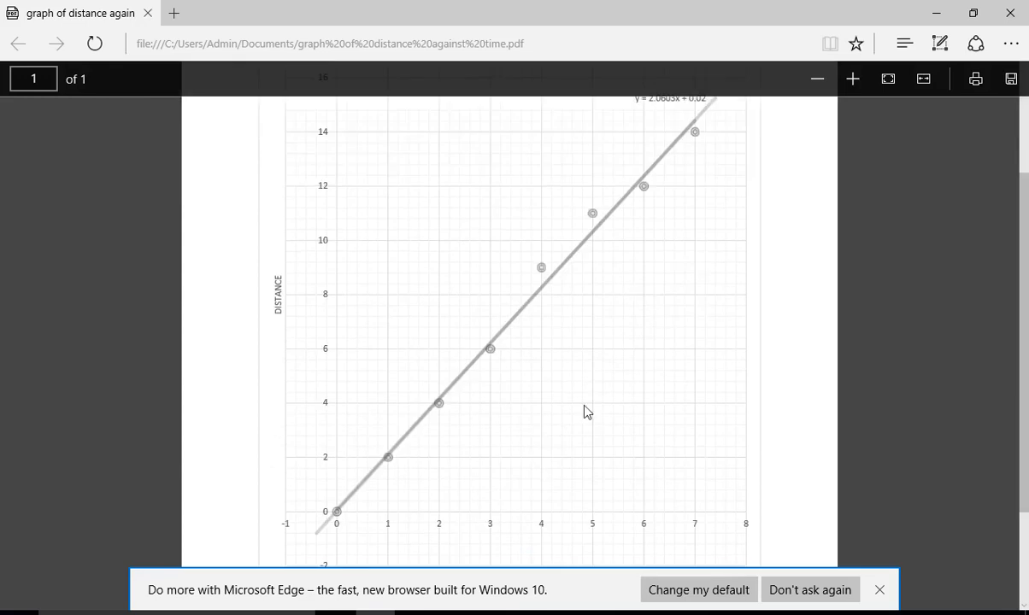